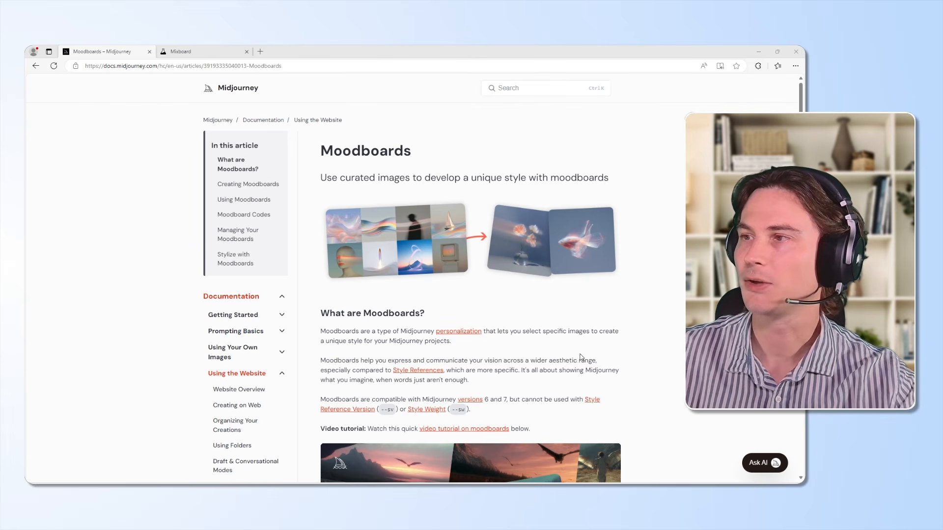
# Read the Midjourney Moodboards documentation from the introduction through the Creating Moodboards section
pyautogui.scroll(-1, 575, 359)
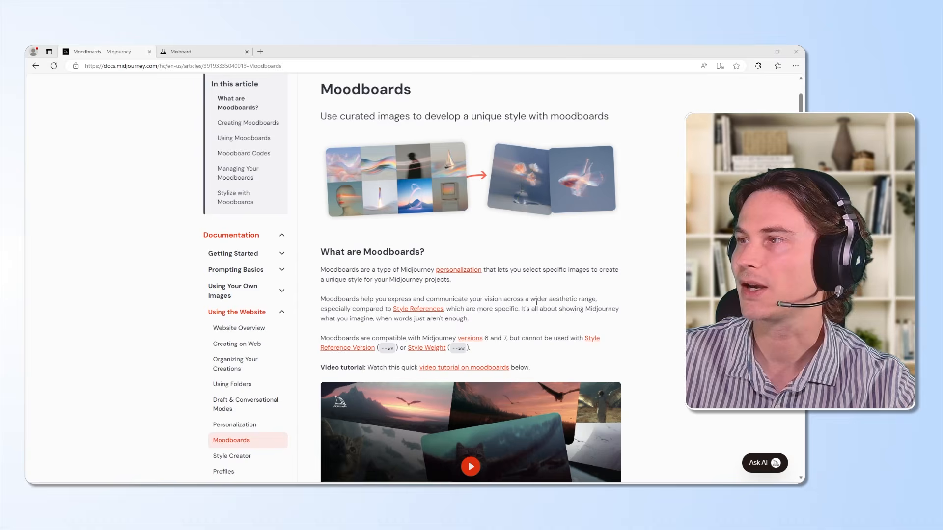
pyautogui.scroll(-1, 556, 295)
pyautogui.scroll(-4, 681, 306)
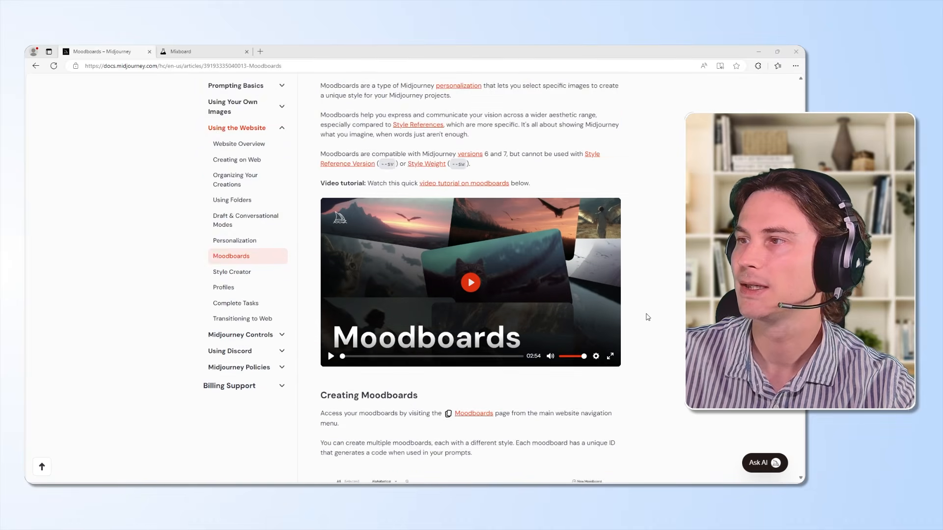
pyautogui.scroll(-2, 646, 315)
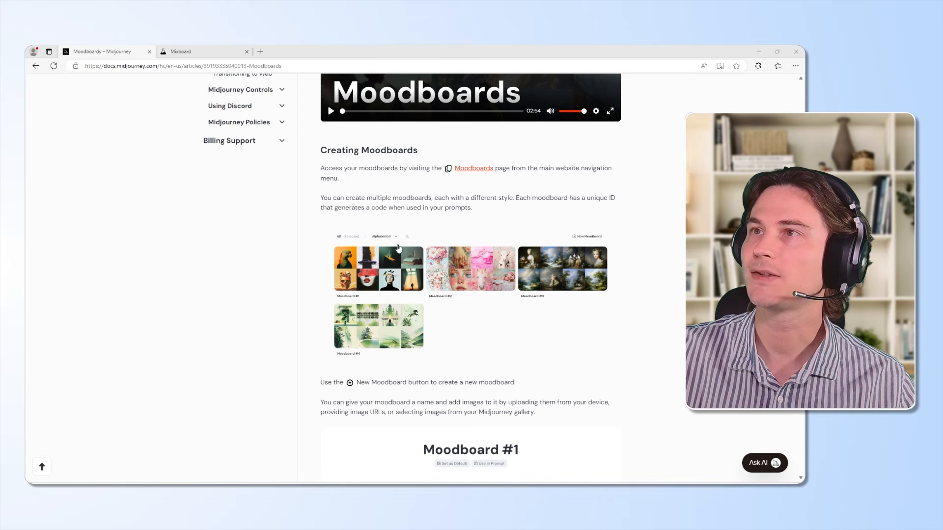
# Switch to Mixboard and create a new project
pyautogui.click(201, 51)
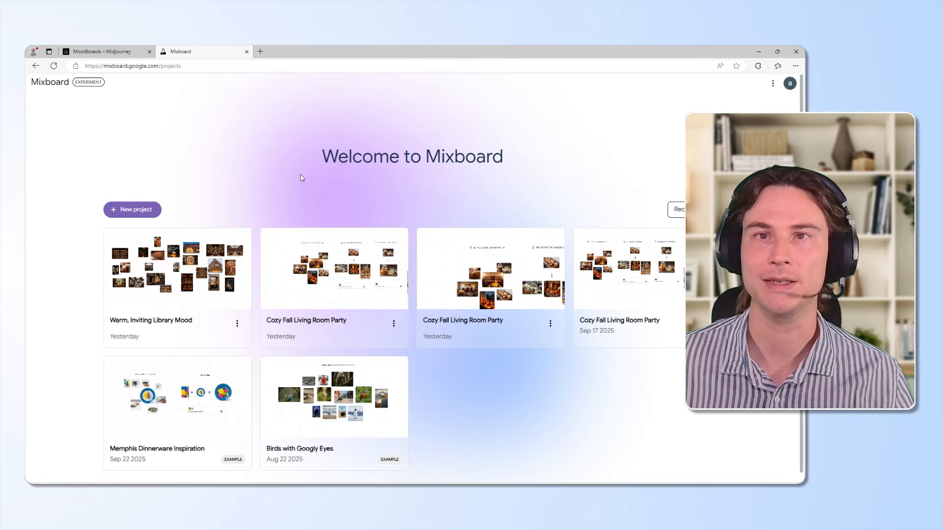
pyautogui.click(142, 211)
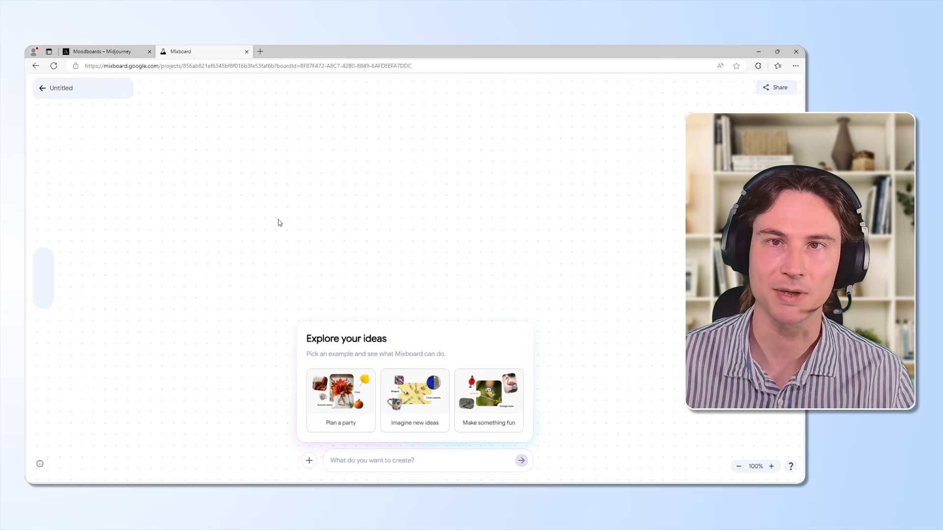
# Submit the prompt "Create a mood board for an interior space living room. Spacious, open, industrial style, exposed brick, metal fixtures, raw materials."
pyautogui.click(389, 462)
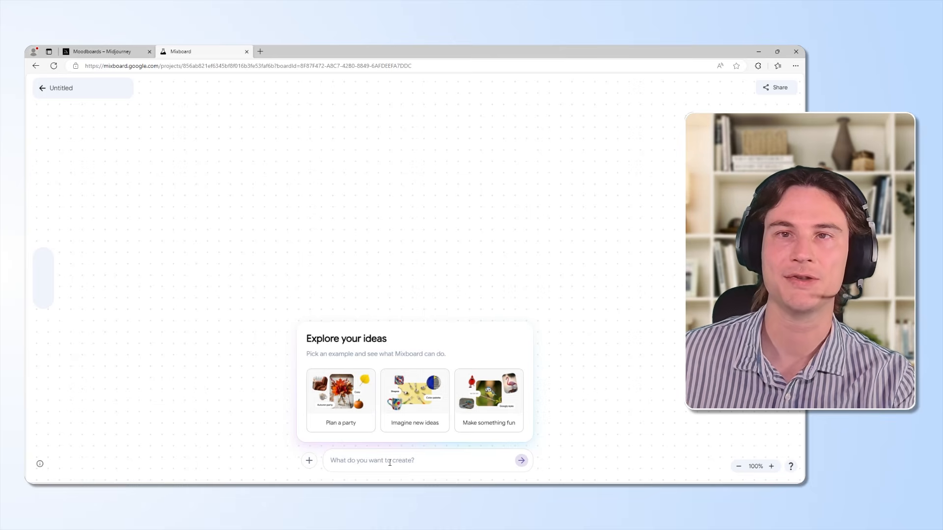
pyautogui.rightClick(390, 462)
pyautogui.click(410, 368)
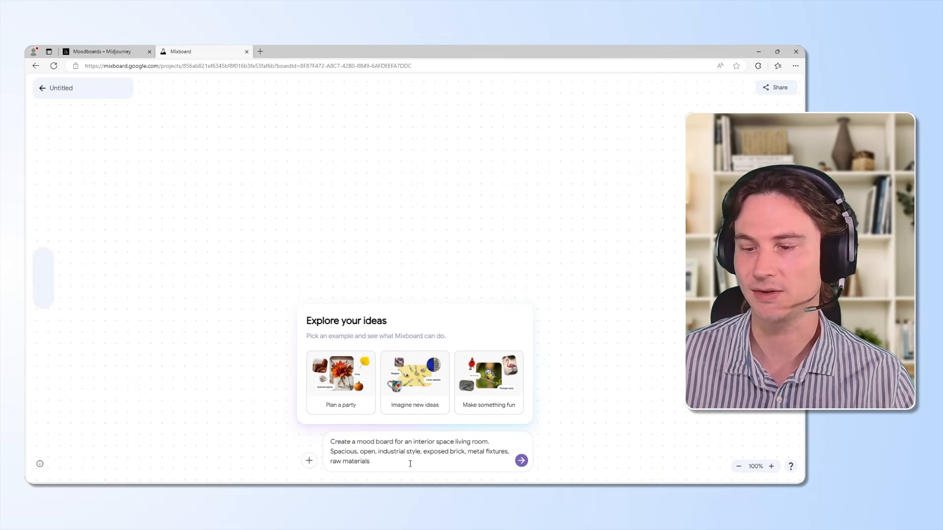
pyautogui.write('.')
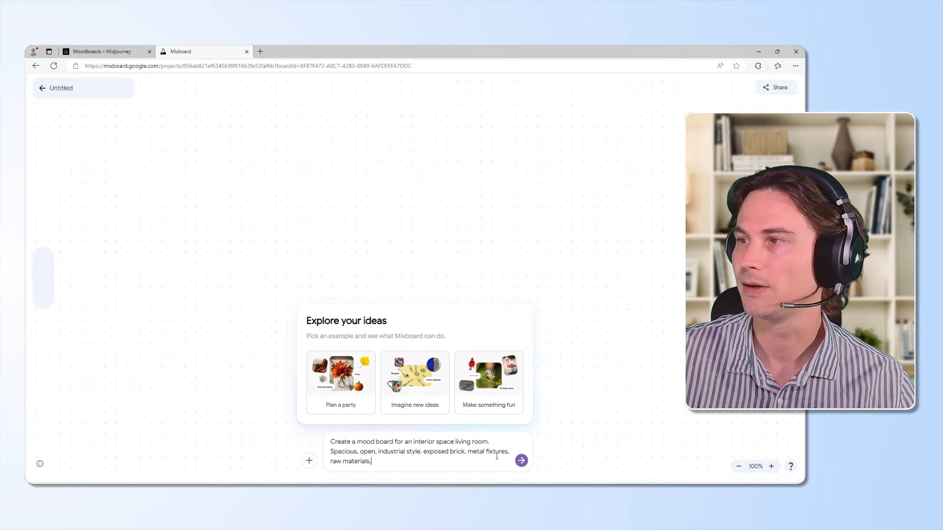
pyautogui.click(521, 460)
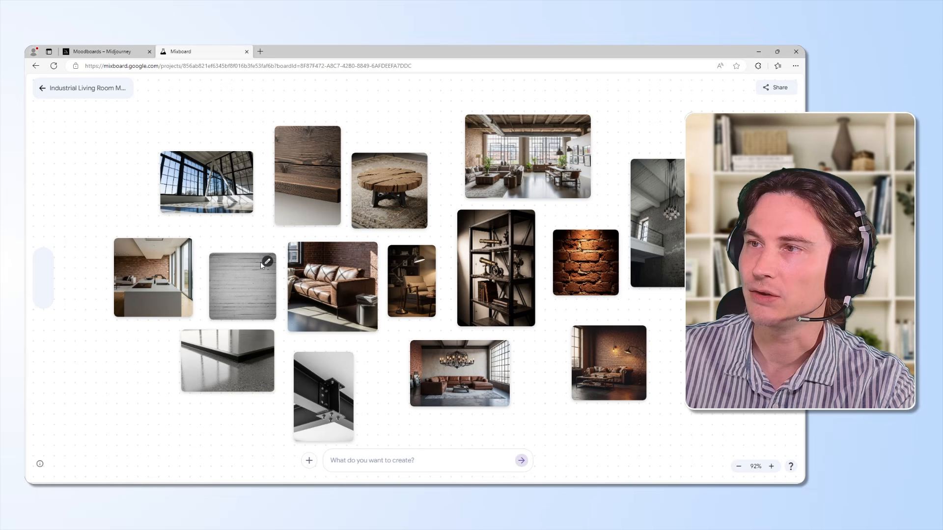
# View the dark wood plank image enlarged in the image editor and close it without saving
pyautogui.click(309, 205)
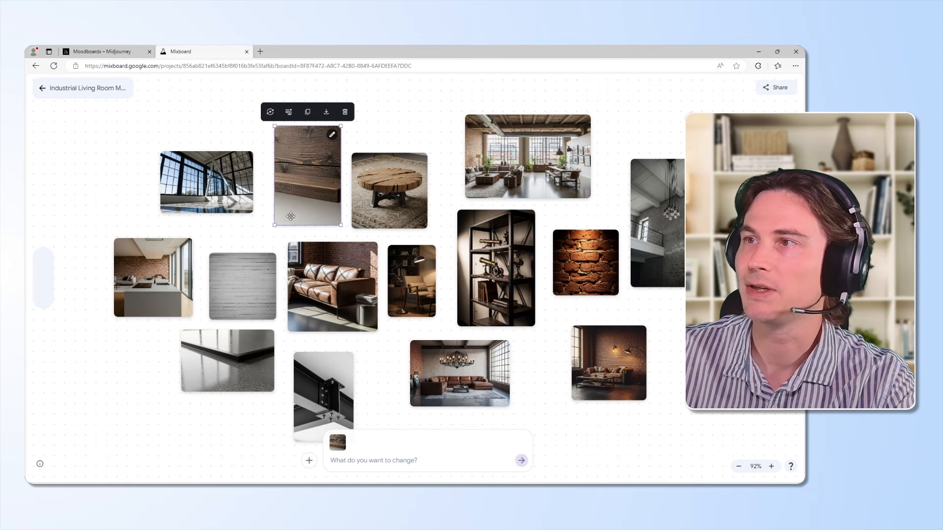
pyautogui.scroll(2, 293, 172)
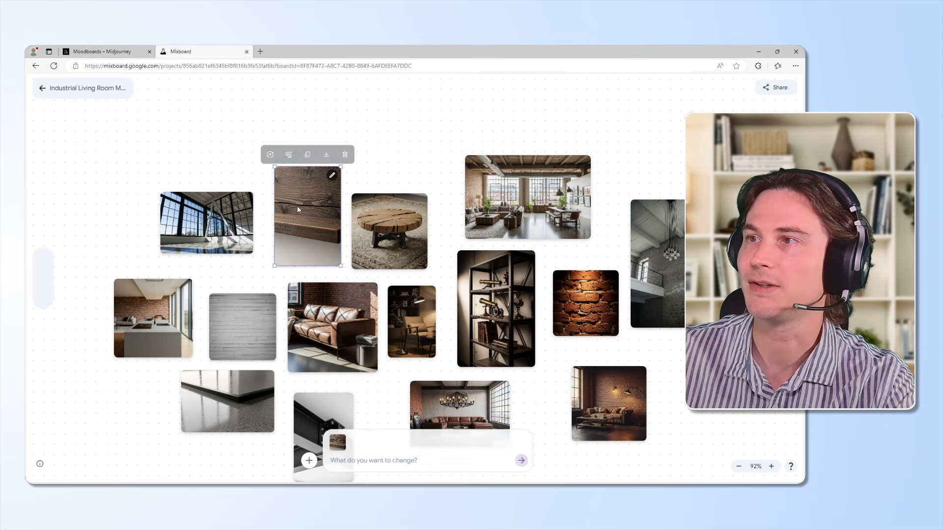
pyautogui.doubleClick(298, 208)
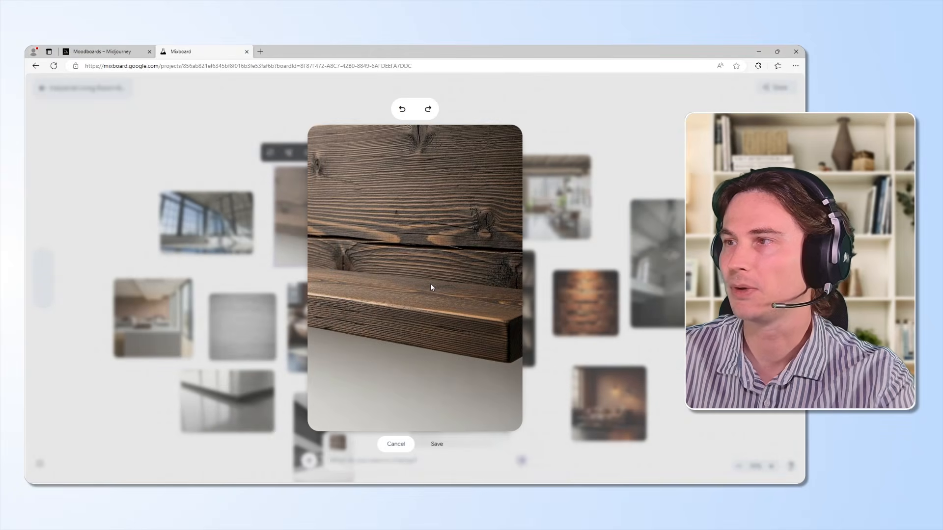
pyautogui.click(395, 444)
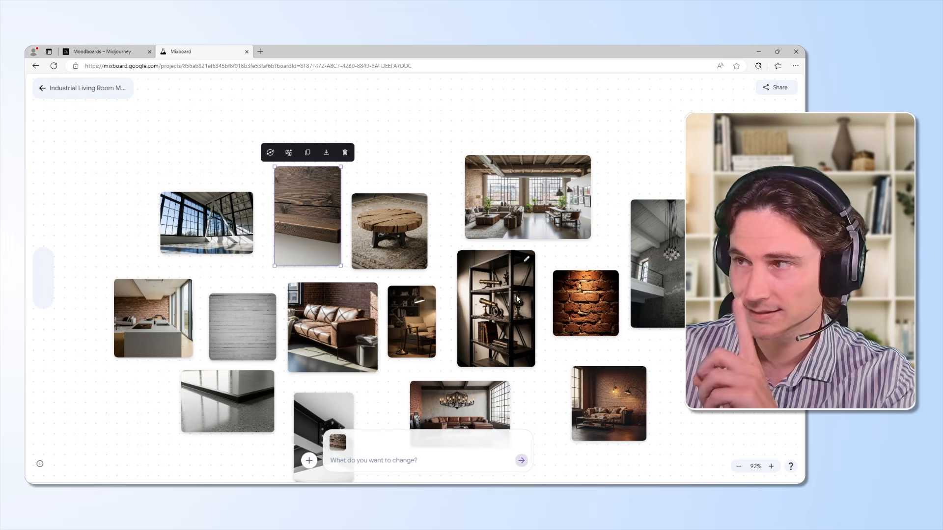
pyautogui.scroll(-1, 517, 296)
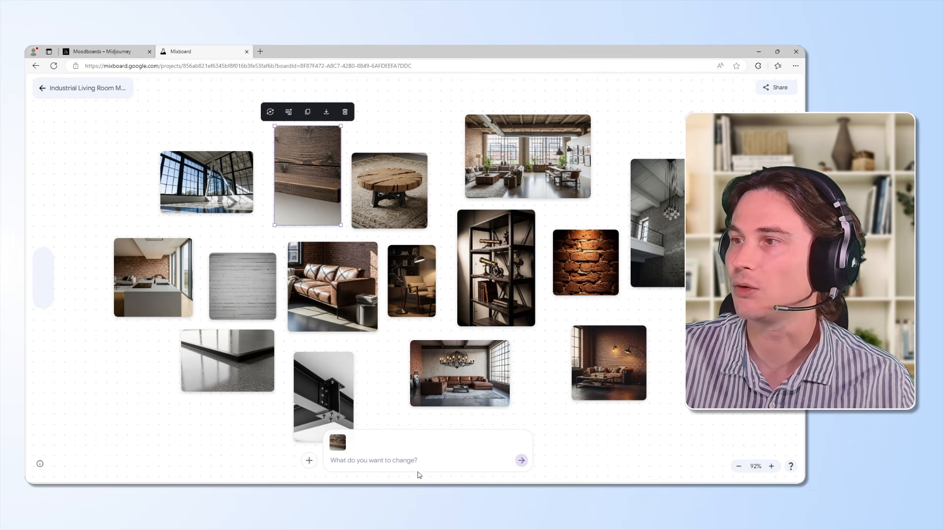
# Delete the polished concrete floor image and shift the bright loft living room image slightly higher on the board
pyautogui.click(242, 293)
pyautogui.scroll(1, 236, 334)
pyautogui.click(231, 411)
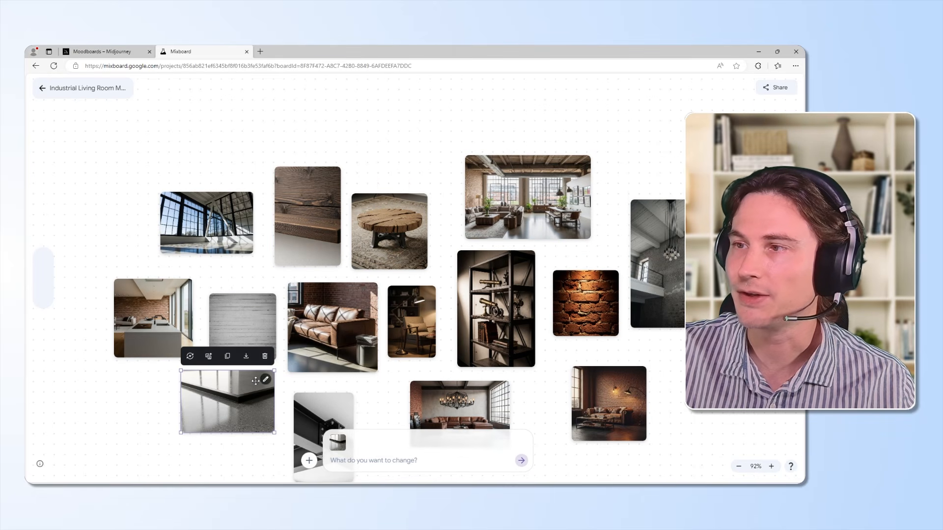
pyautogui.click(264, 356)
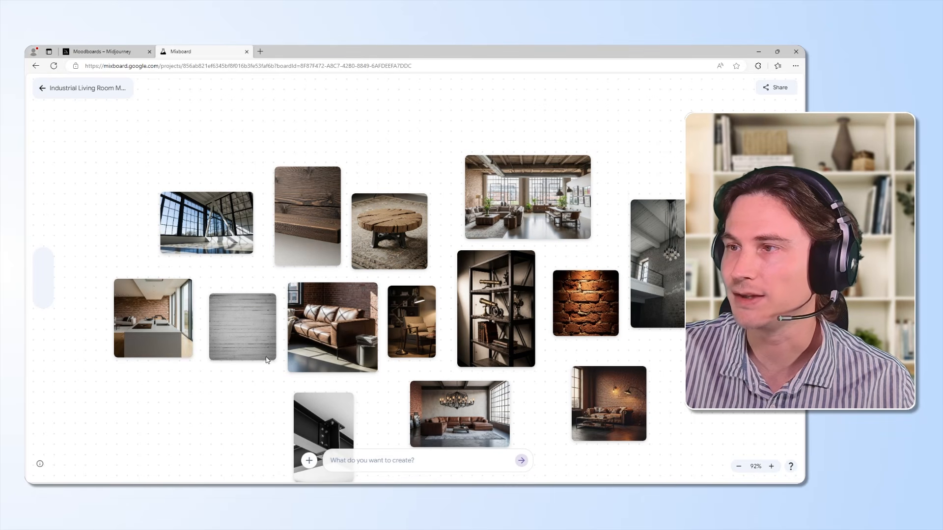
pyautogui.click(338, 334)
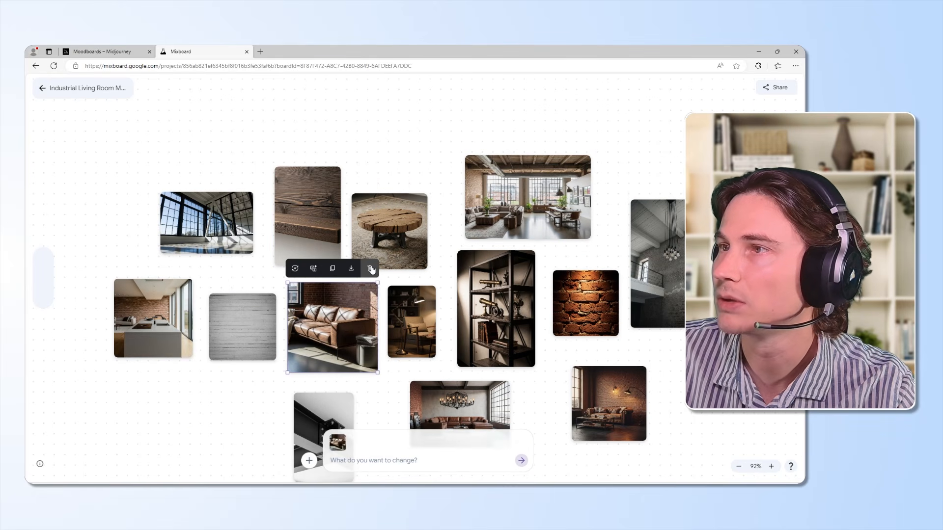
pyautogui.click(205, 416)
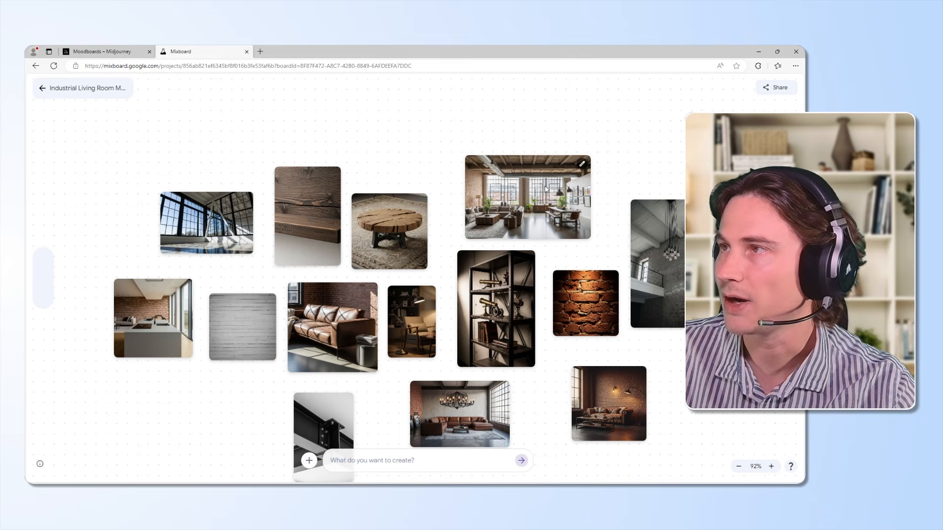
pyautogui.moveTo(534, 199); pyautogui.dragTo(534, 177)
# Generate a new variation of the dark wood plank image and place it above the round coffee table image
pyautogui.click(305, 214)
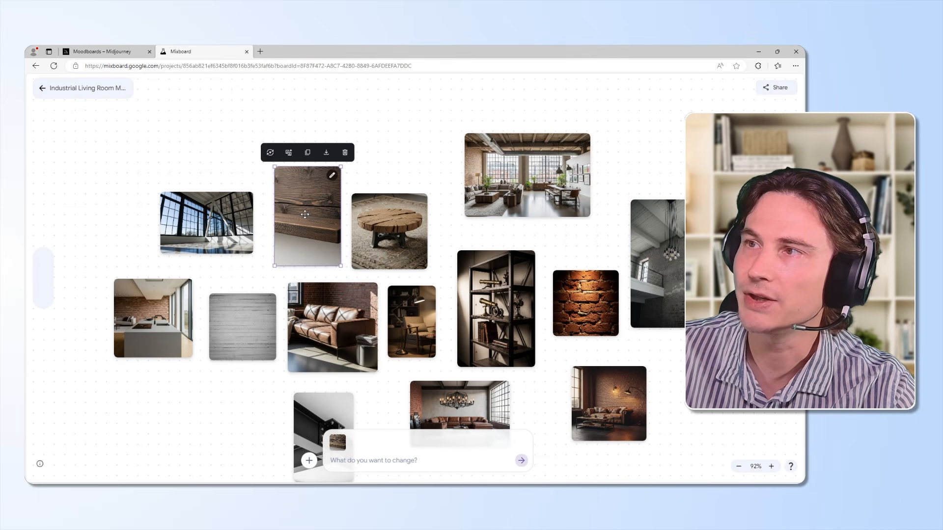
pyautogui.click(270, 152)
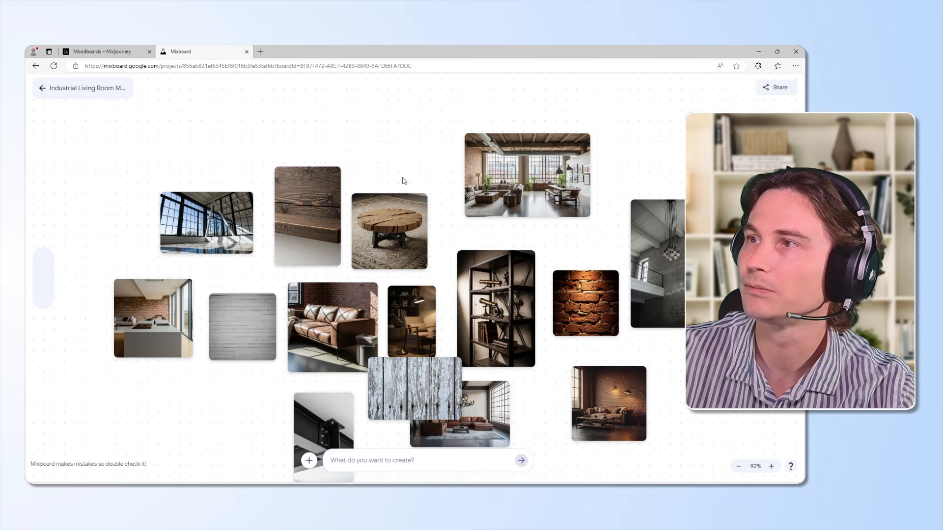
pyautogui.moveTo(418, 404)
pyautogui.mouseDown()
pyautogui.moveTo(380, 246)
pyautogui.moveTo(381, 153)
pyautogui.mouseUp()
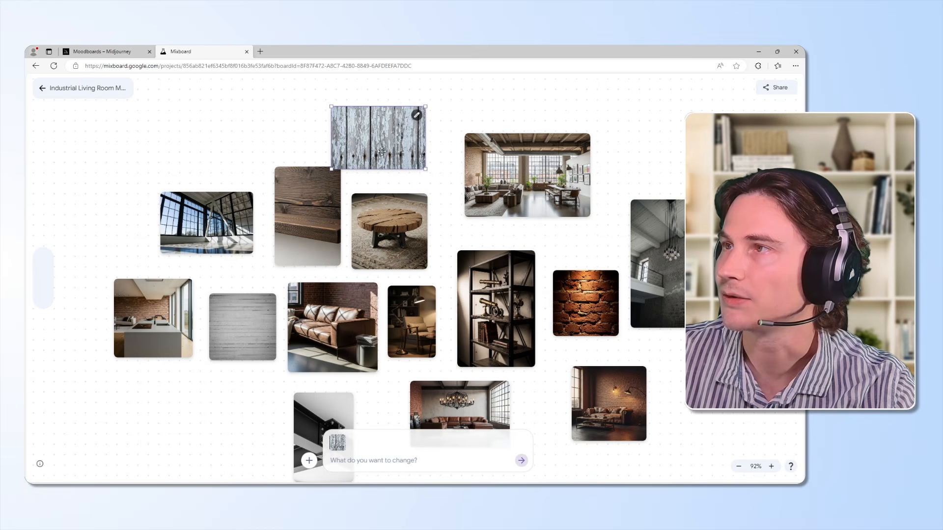
# Delete the weathered wood variation and the original dark wood plank image from the board
pyautogui.click(415, 94)
pyautogui.moveTo(312, 213); pyautogui.dragTo(300, 197)
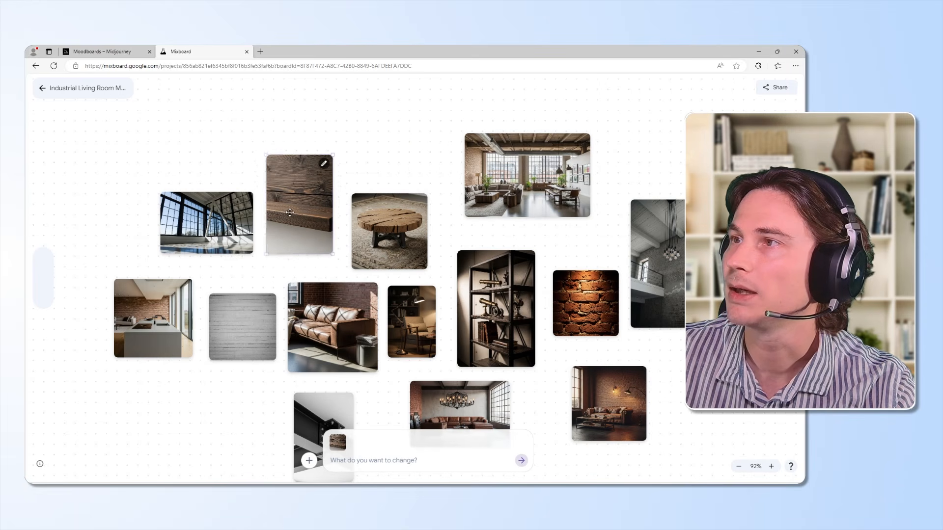
pyautogui.click(333, 138)
# Move the industrial window image closer to the round coffee table and the steel beam image beneath the kitchen image
pyautogui.scroll(-3, 309, 159)
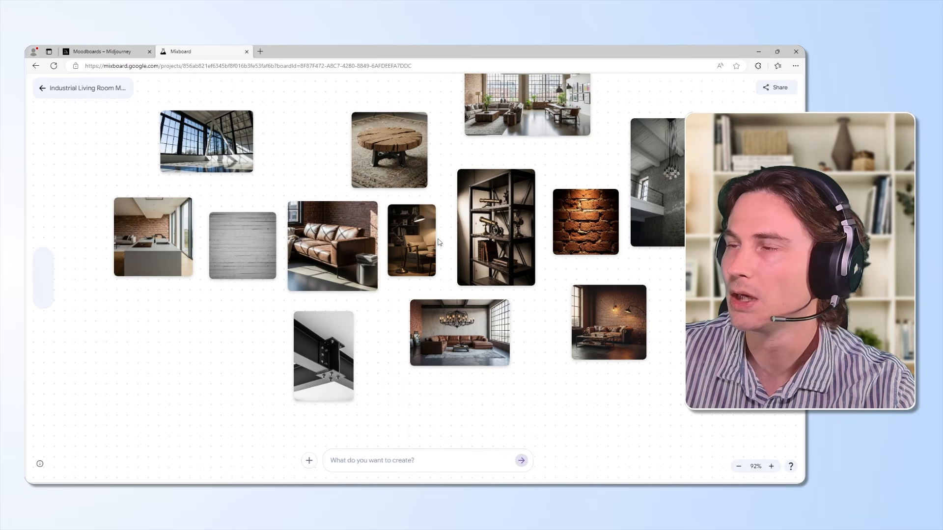
pyautogui.moveTo(219, 149); pyautogui.dragTo(275, 149)
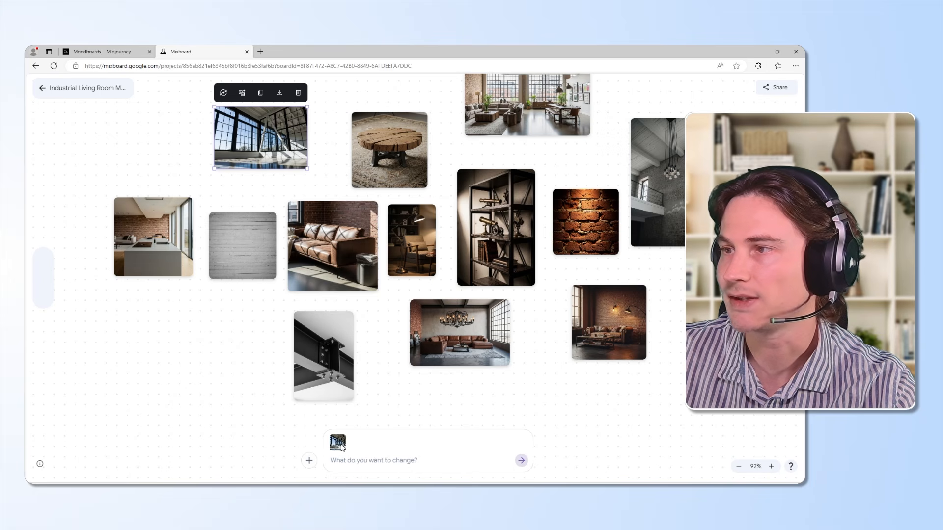
pyautogui.click(377, 400)
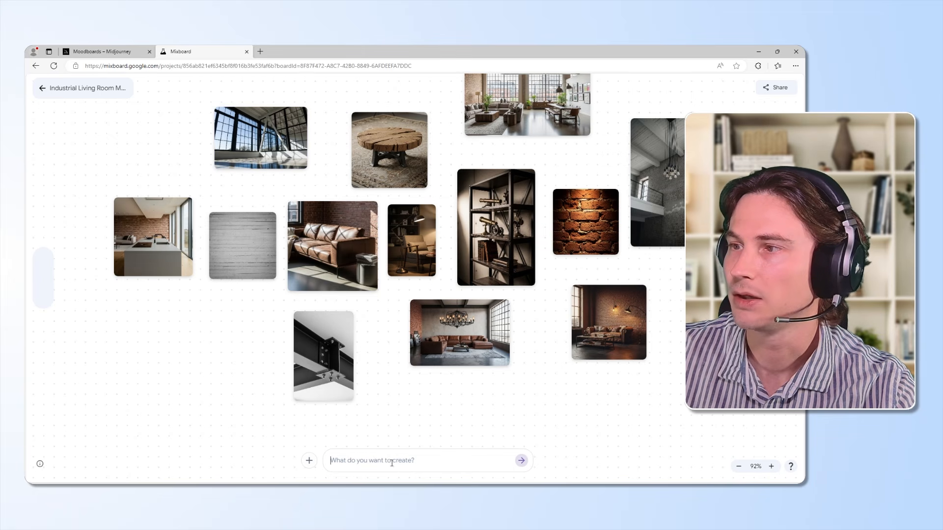
pyautogui.click(394, 460)
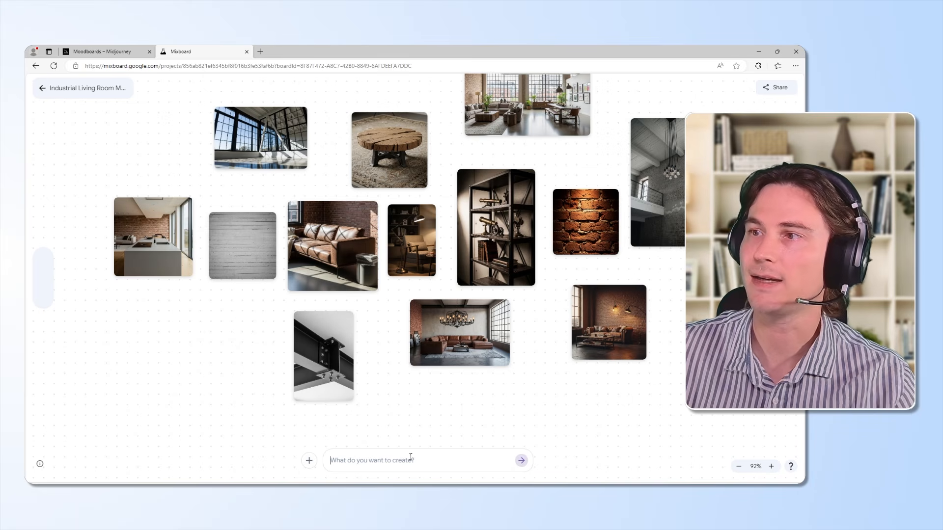
pyautogui.moveTo(344, 319); pyautogui.dragTo(200, 292)
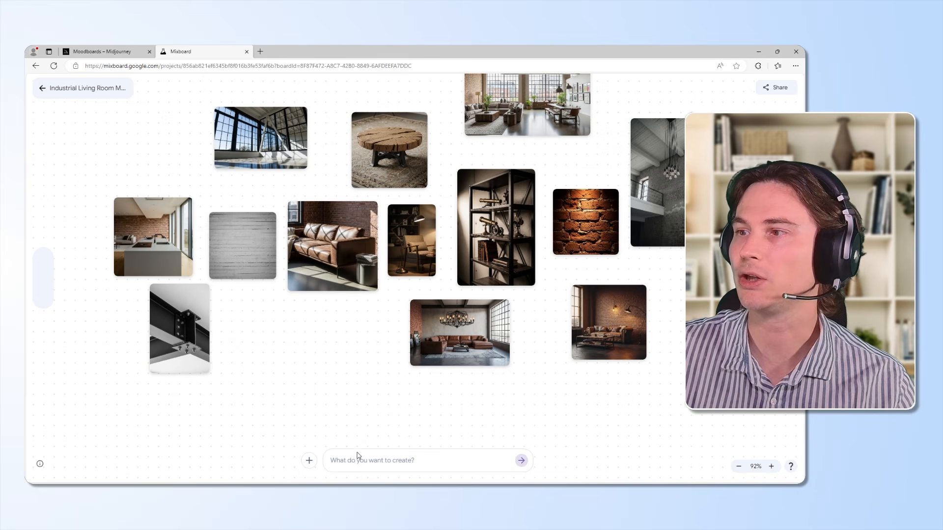
# Submit the prompt "Generate a mockup living room space using these images as inspiration" for the whole board
pyautogui.click(359, 460)
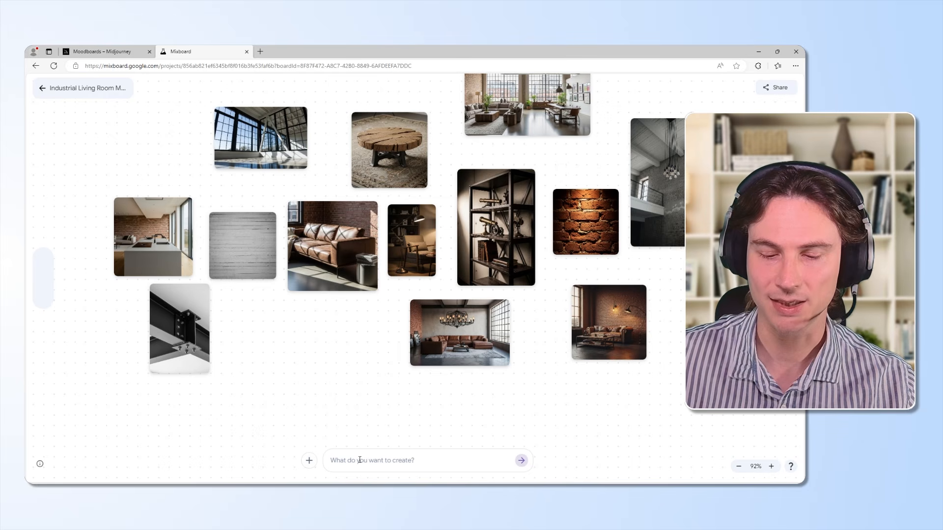
pyautogui.write('Generate a')
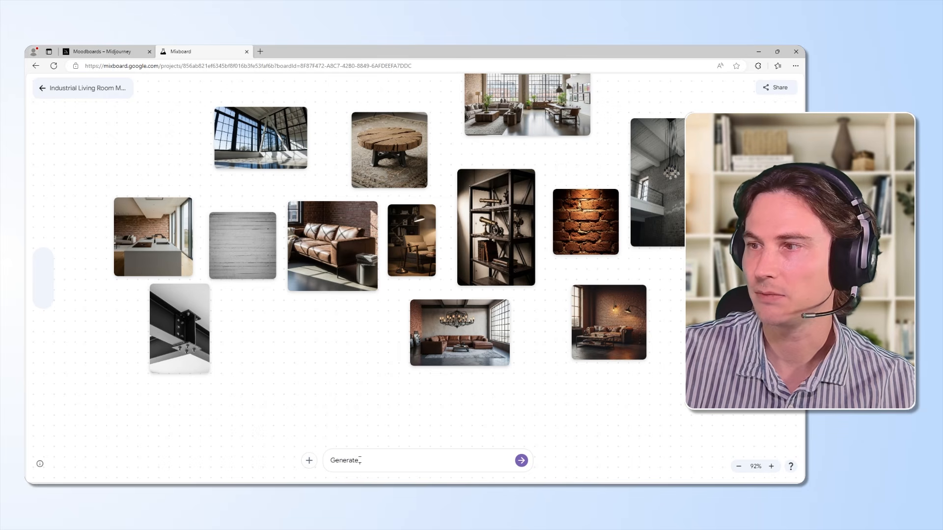
pyautogui.write(' mockup')
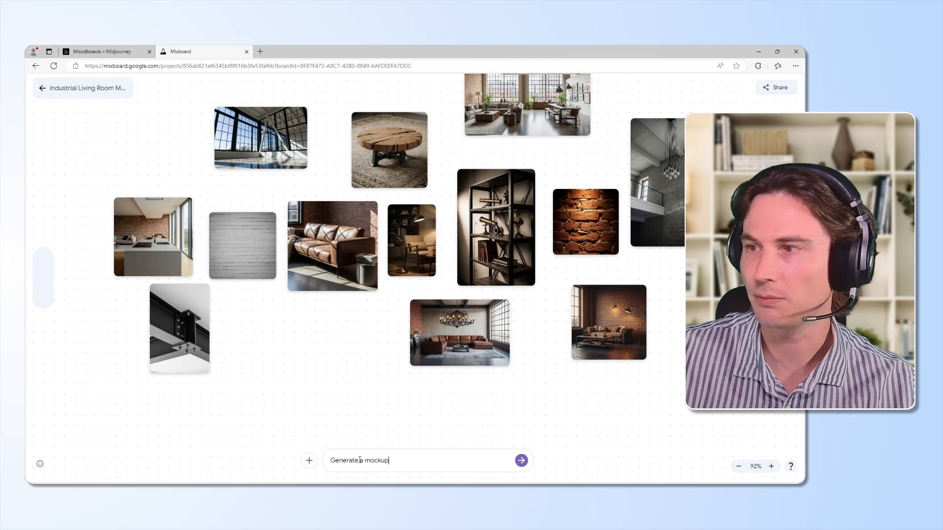
pyautogui.write(' living room space')
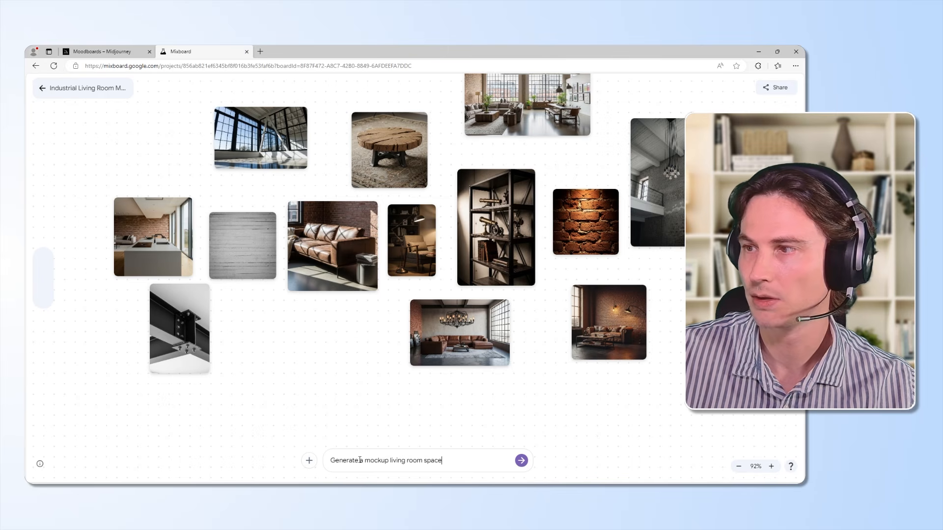
pyautogui.write(' using these')
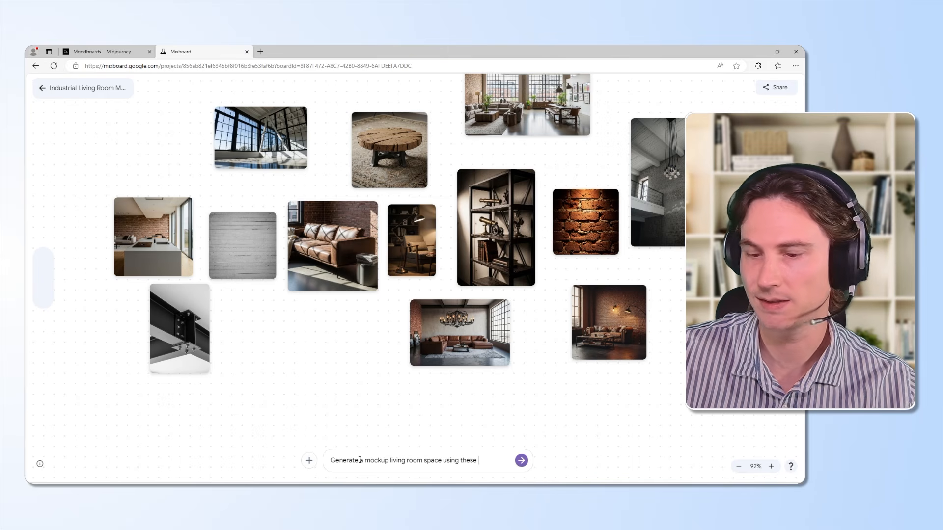
pyautogui.write(' images as')
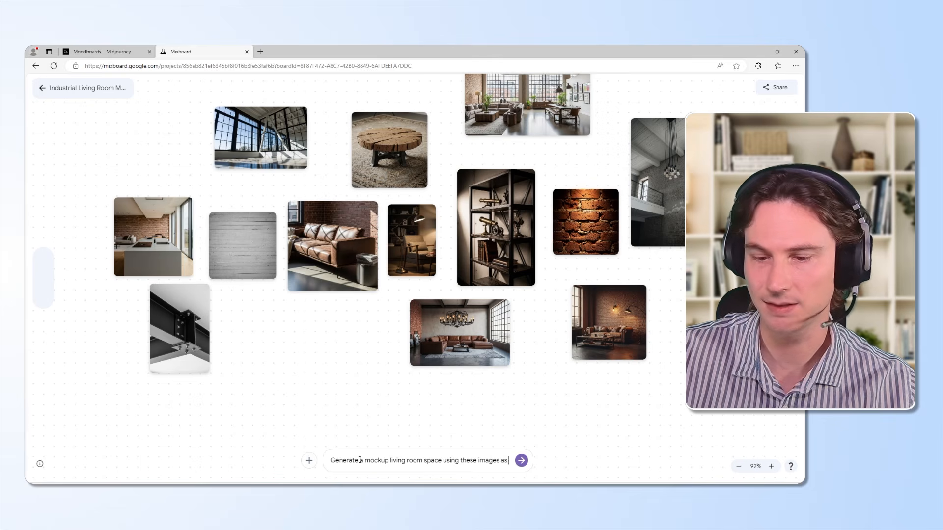
pyautogui.write(' in')
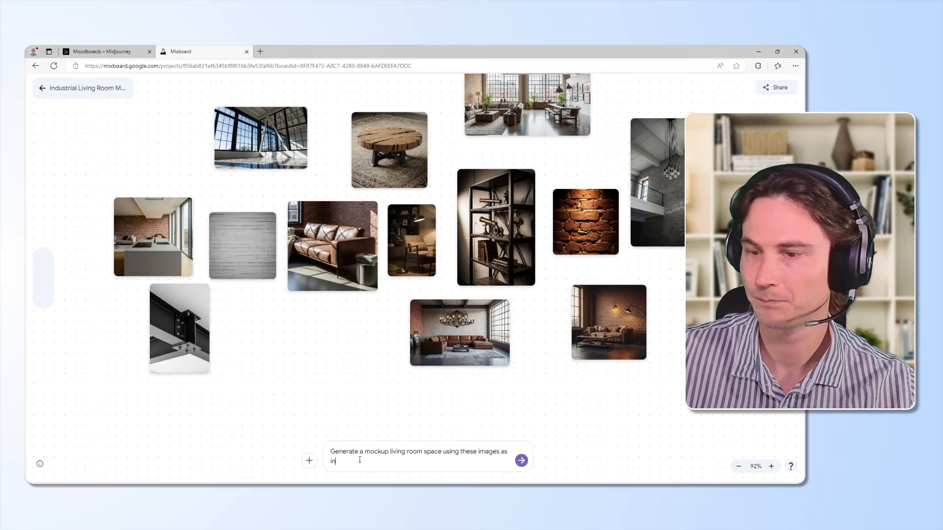
pyautogui.write('spiration')
pyautogui.press('Return')
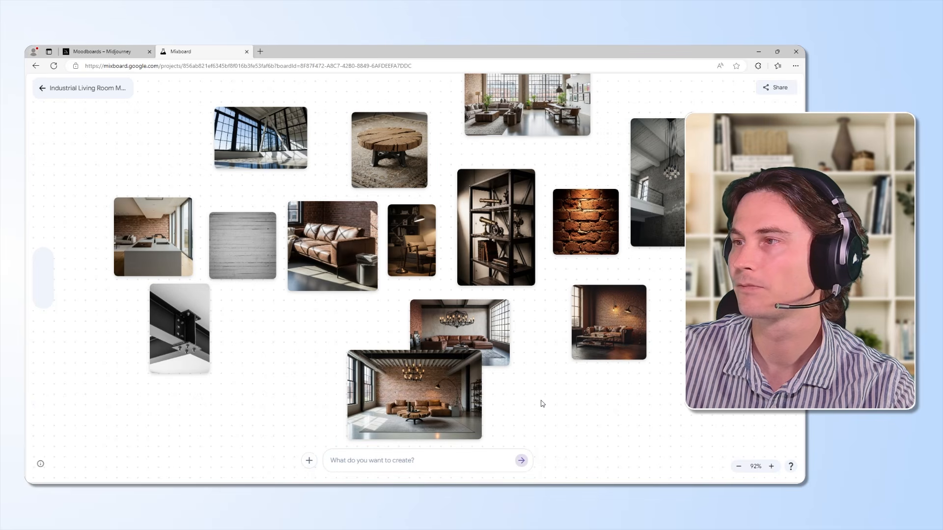
# Move the generated living room mockup beside the grey concrete loft image at the board's edge and enlarge it well beyond the other images
pyautogui.moveTo(462, 370); pyautogui.dragTo(803, 218)
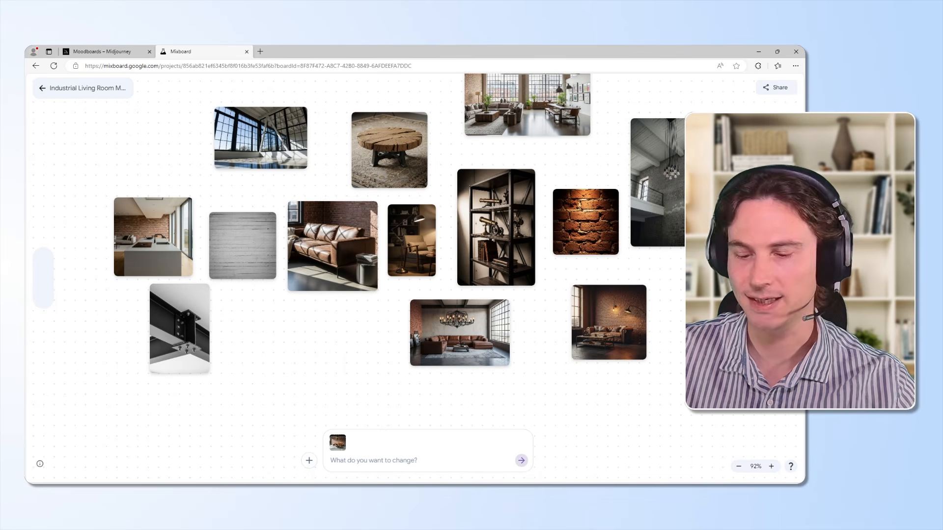
pyautogui.moveTo(726, 288); pyautogui.dragTo(515, 414)
pyautogui.moveTo(534, 321); pyautogui.dragTo(621, 238)
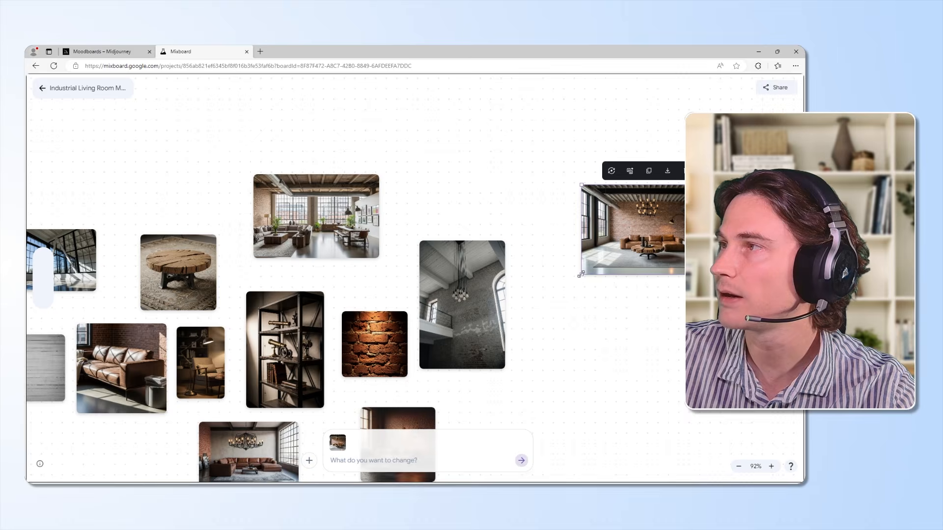
pyautogui.moveTo(581, 275); pyautogui.dragTo(414, 383)
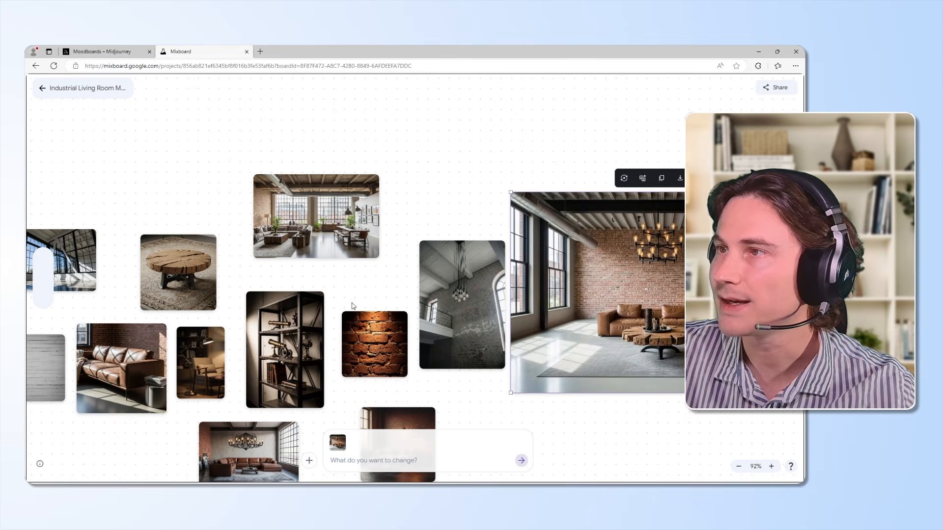
pyautogui.moveTo(347, 293); pyautogui.dragTo(431, 242)
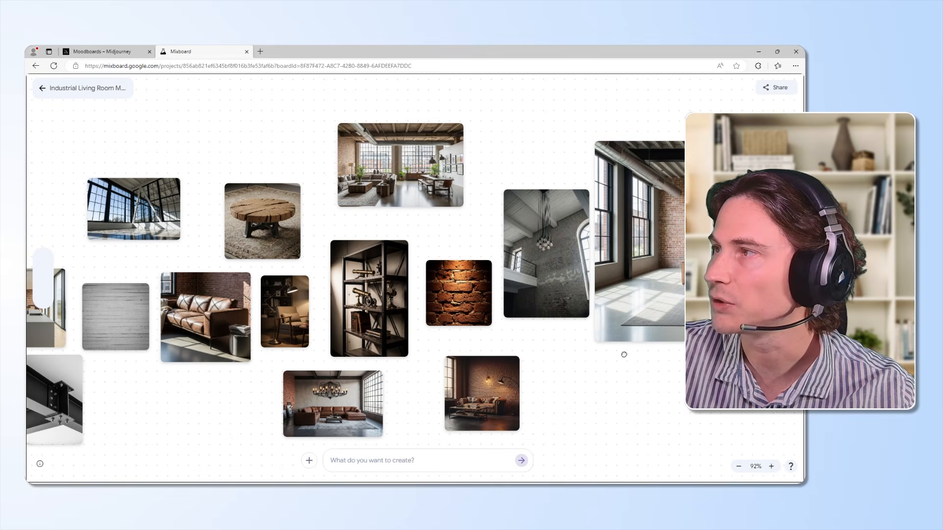
pyautogui.moveTo(623, 354); pyautogui.dragTo(428, 399)
pyautogui.click(576, 245)
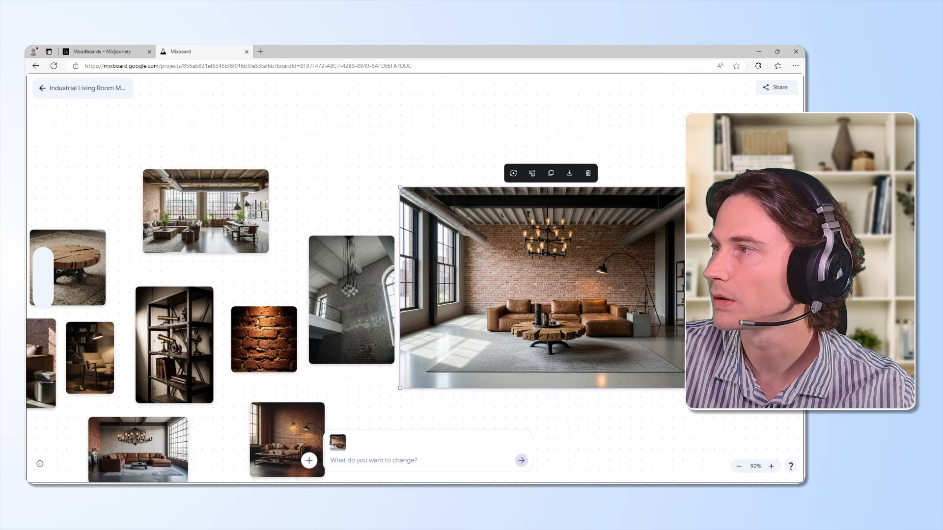
pyautogui.moveTo(701, 388); pyautogui.dragTo(783, 442)
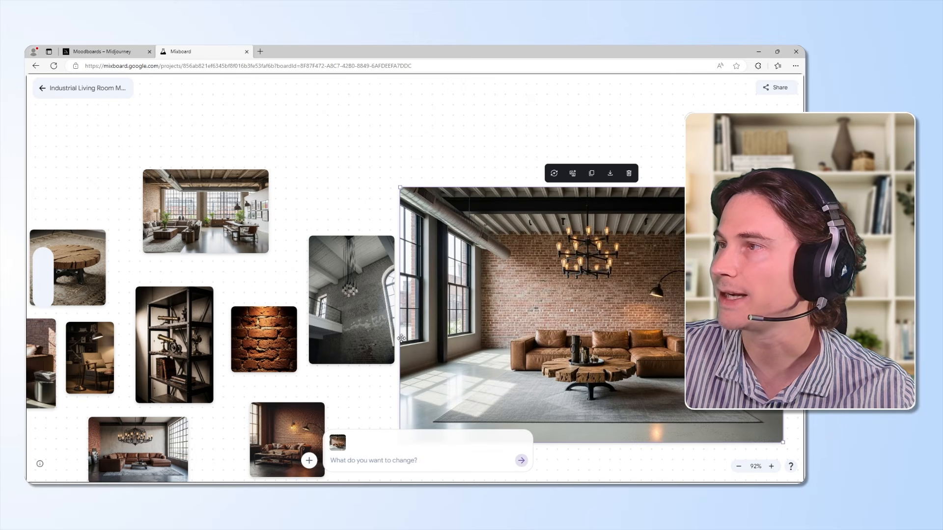
pyautogui.moveTo(340, 382); pyautogui.dragTo(371, 311)
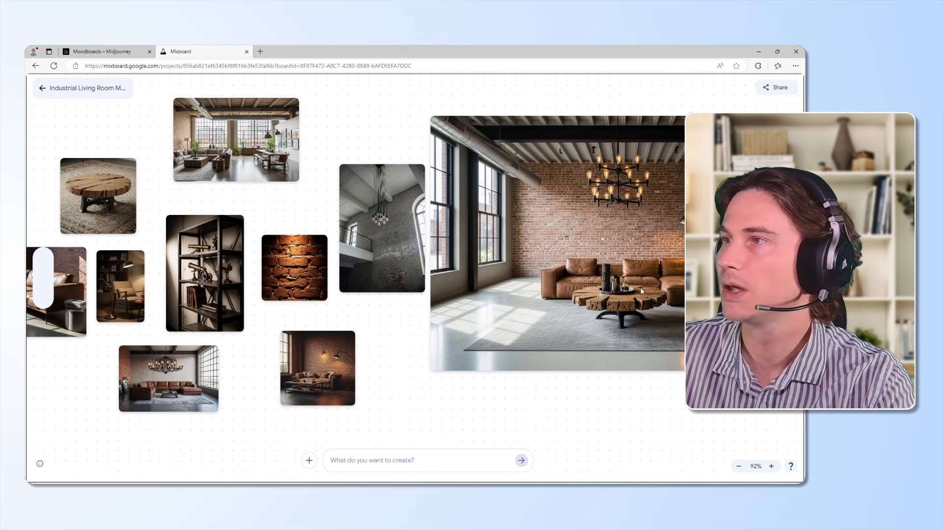
# Submit the prompt "change the floor to use dark wood" for the enlarged living room mockup
pyautogui.click(611, 331)
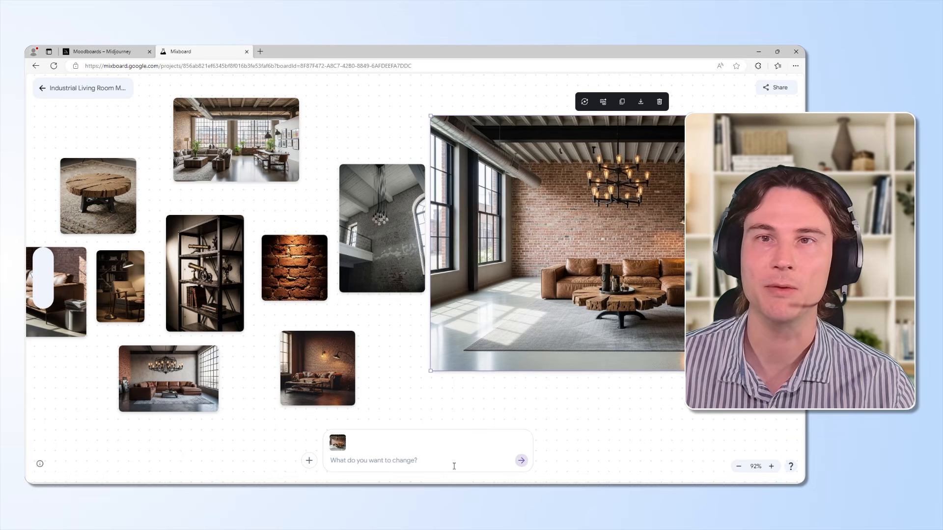
pyautogui.click(454, 466)
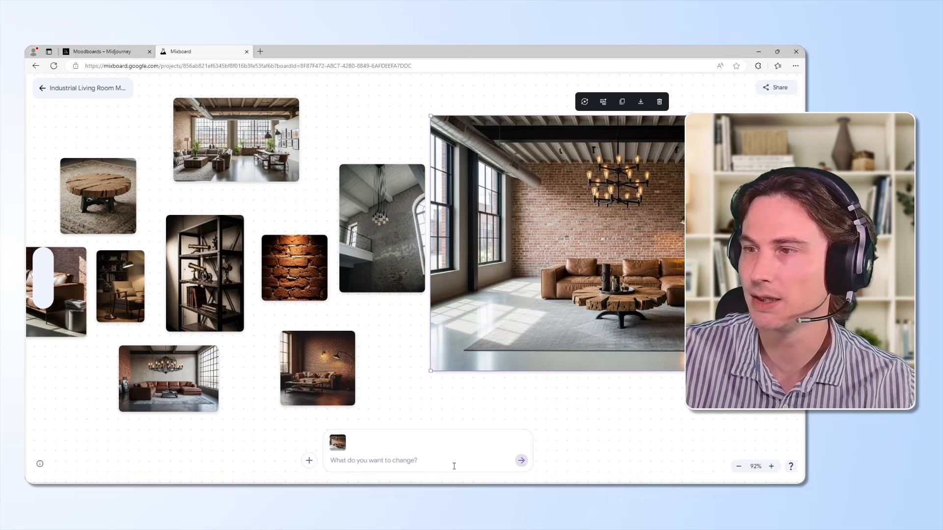
pyautogui.write('change the f')
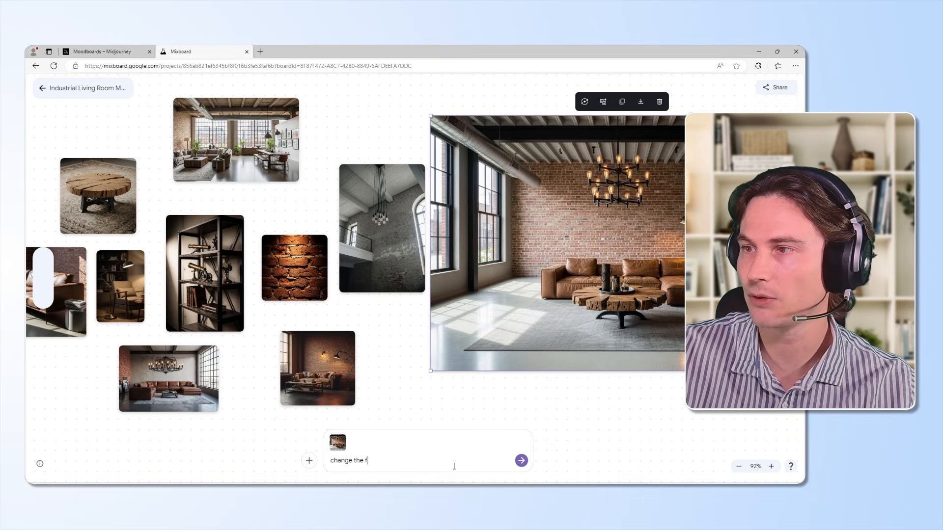
pyautogui.write('loor to use')
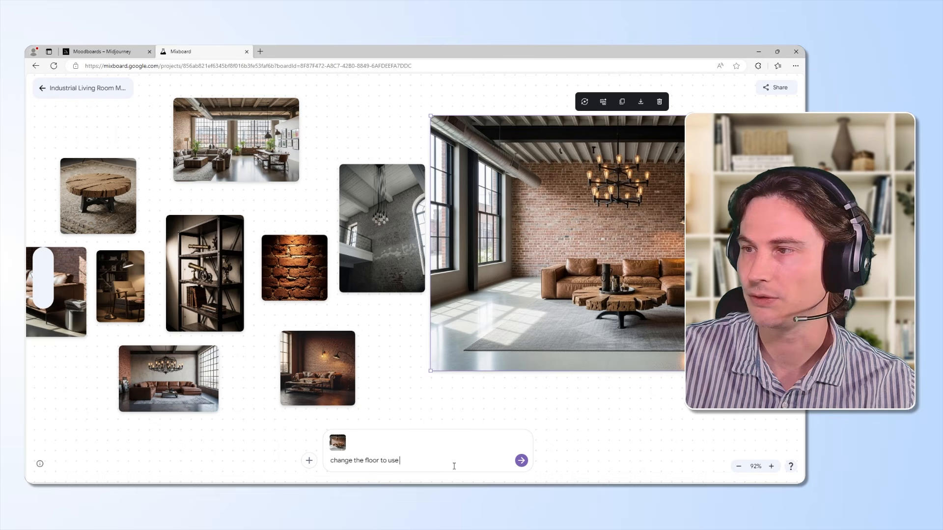
pyautogui.write(' dark wood')
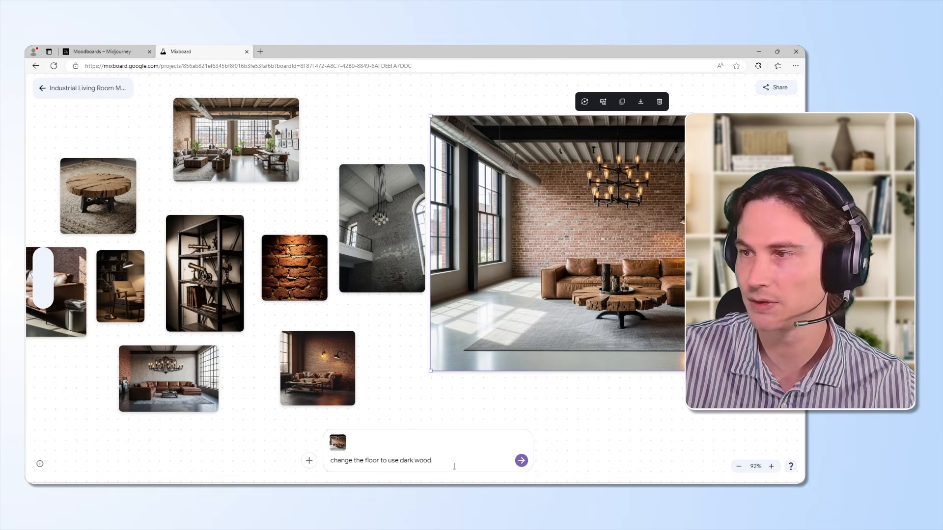
pyautogui.press('Return')
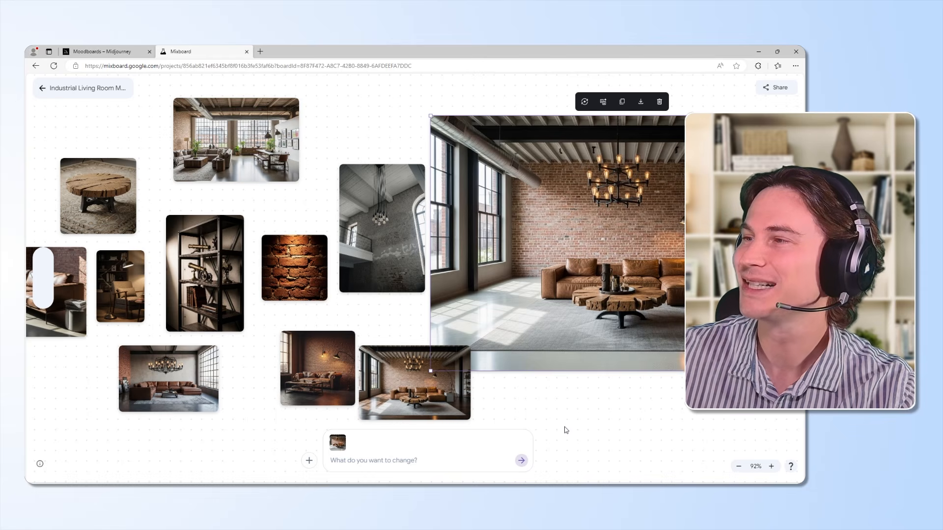
# Move the original mockup up out of the way and enlarge the dark wood floor version below it
pyautogui.moveTo(402, 401); pyautogui.dragTo(670, 421)
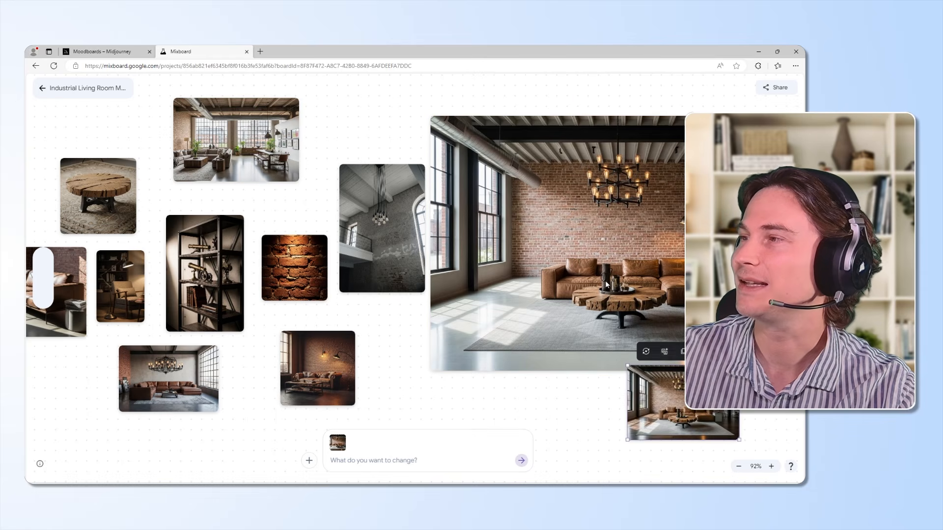
pyautogui.scroll(3, 542, 309)
pyautogui.scroll(-2, 542, 308)
pyautogui.moveTo(542, 308); pyautogui.dragTo(547, 178)
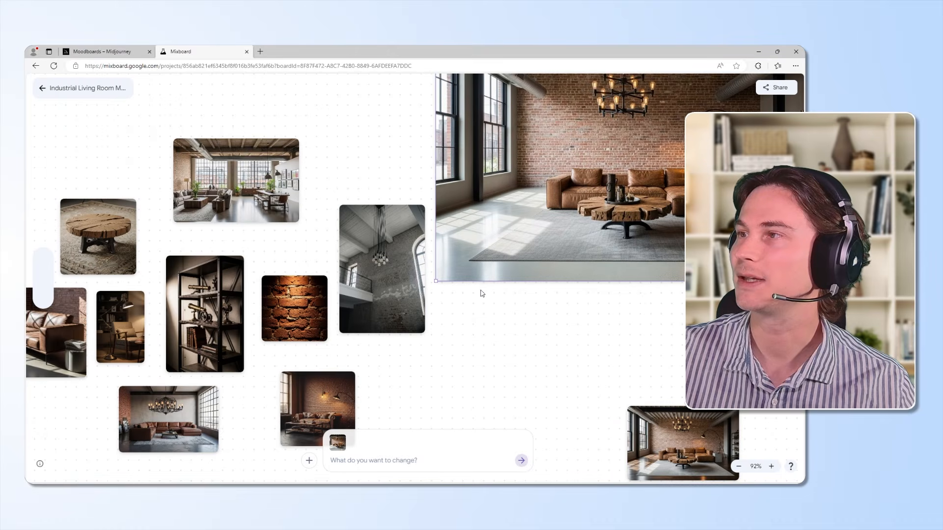
pyautogui.moveTo(497, 239); pyautogui.dragTo(624, 232)
pyautogui.moveTo(675, 440); pyautogui.dragTo(432, 185)
pyautogui.moveTo(497, 228); pyautogui.dragTo(771, 411)
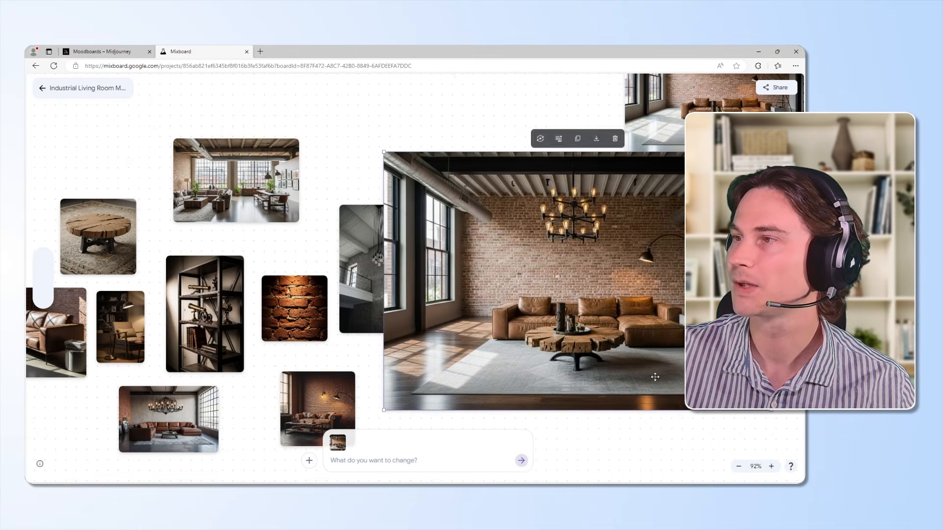
pyautogui.moveTo(555, 334); pyautogui.dragTo(609, 336)
pyautogui.hotkey('ctrl', 'z')
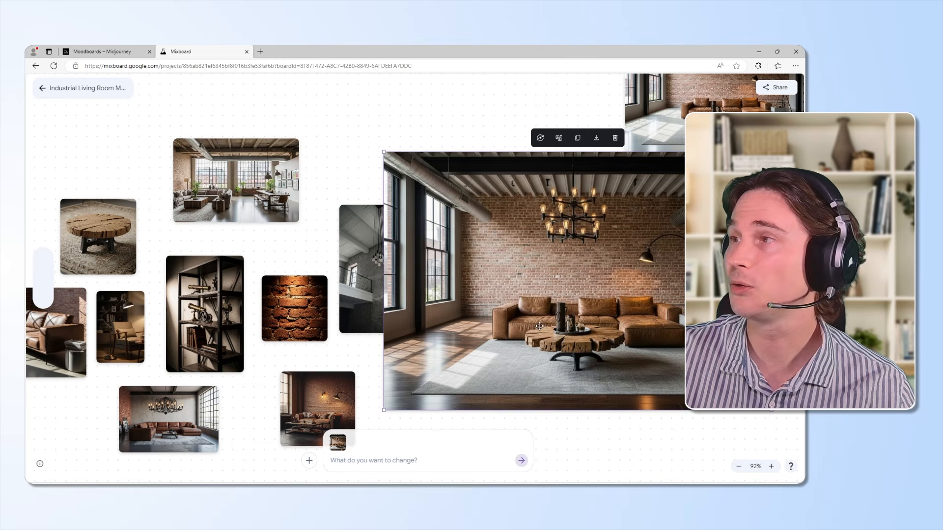
pyautogui.moveTo(516, 325); pyautogui.dragTo(503, 337)
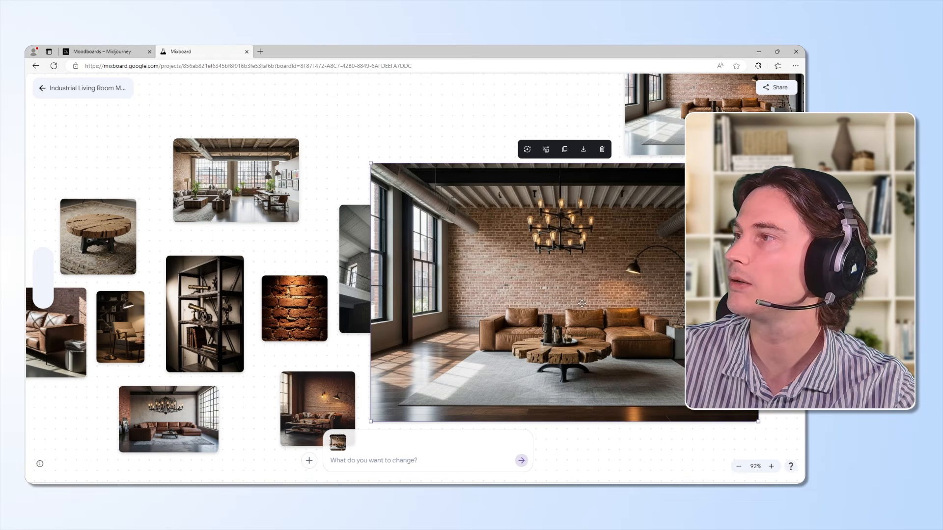
# Annotate the dark wood mockup with a red circle on the floor near the windows, labelled "Lounge chair", and save it
pyautogui.doubleClick(582, 303)
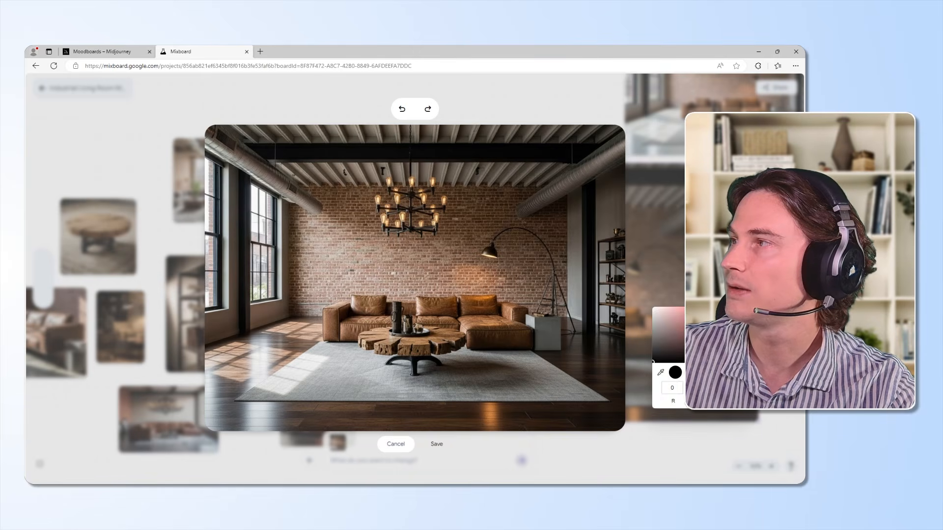
pyautogui.moveTo(310, 337)
pyautogui.mouseDown()
pyautogui.moveTo(231, 336)
pyautogui.moveTo(209, 390)
pyautogui.moveTo(224, 416)
pyautogui.moveTo(258, 425)
pyautogui.moveTo(313, 413)
pyautogui.moveTo(328, 379)
pyautogui.moveTo(318, 348)
pyautogui.mouseUp()
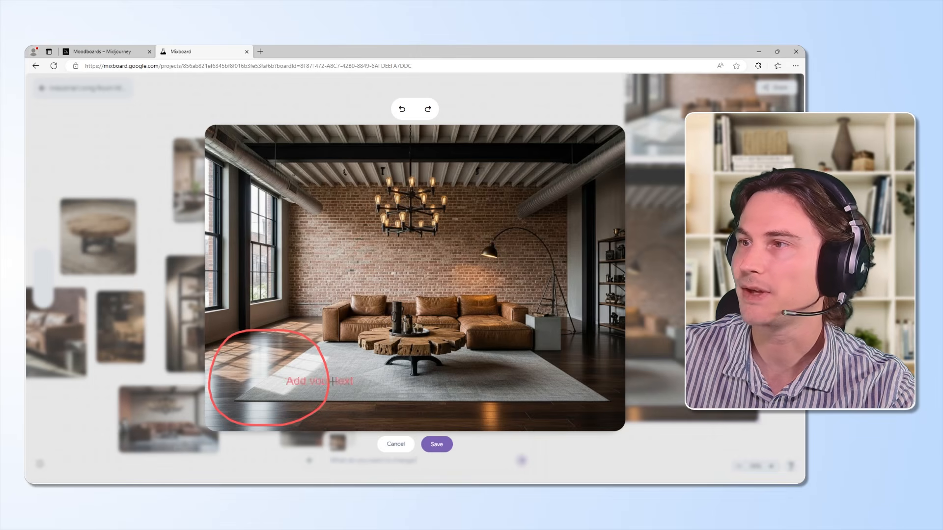
pyautogui.click(265, 376)
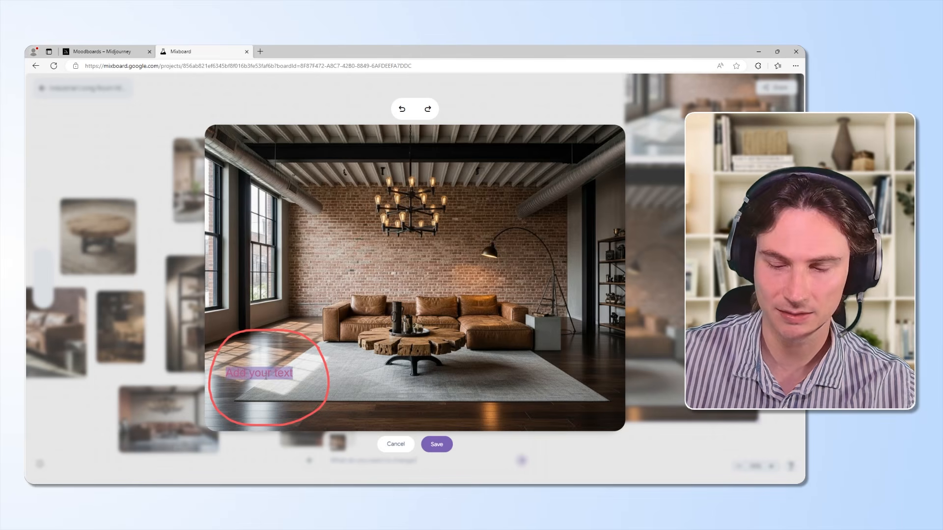
pyautogui.write('Lounge cha')
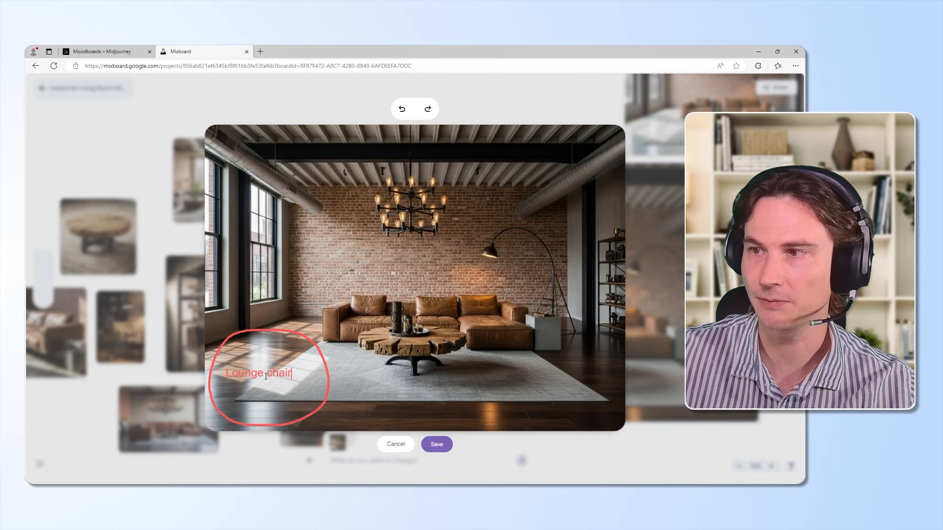
pyautogui.write('ir')
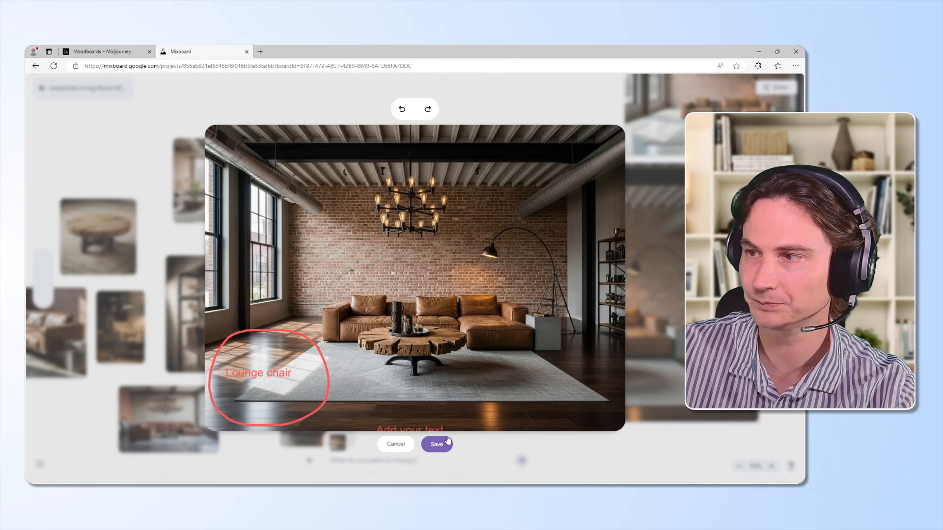
pyautogui.click(444, 443)
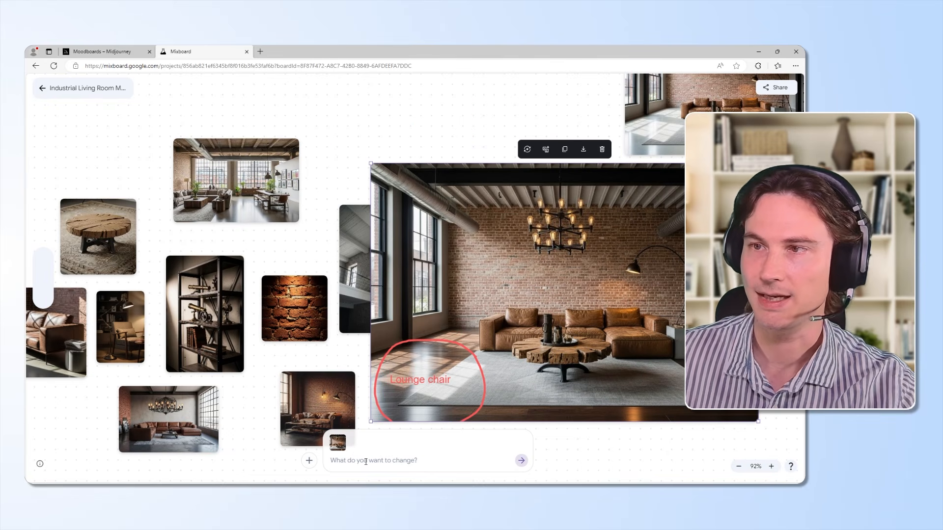
# Submit the prompt "Put a similar style lounge chair in the annotated area" for the annotated mockup, correcting the spelling of "annotated"
pyautogui.write('Pu')
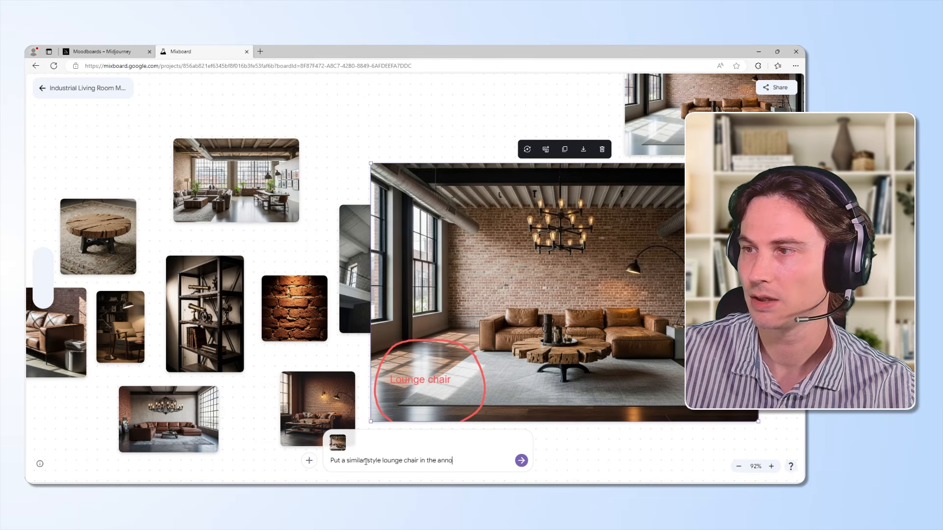
pyautogui.write('otated area')
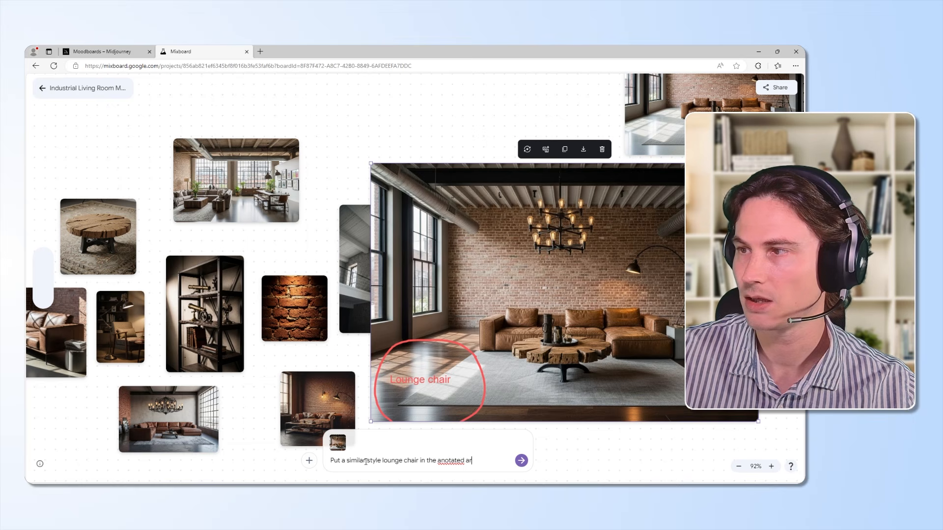
pyautogui.rightClick(451, 463)
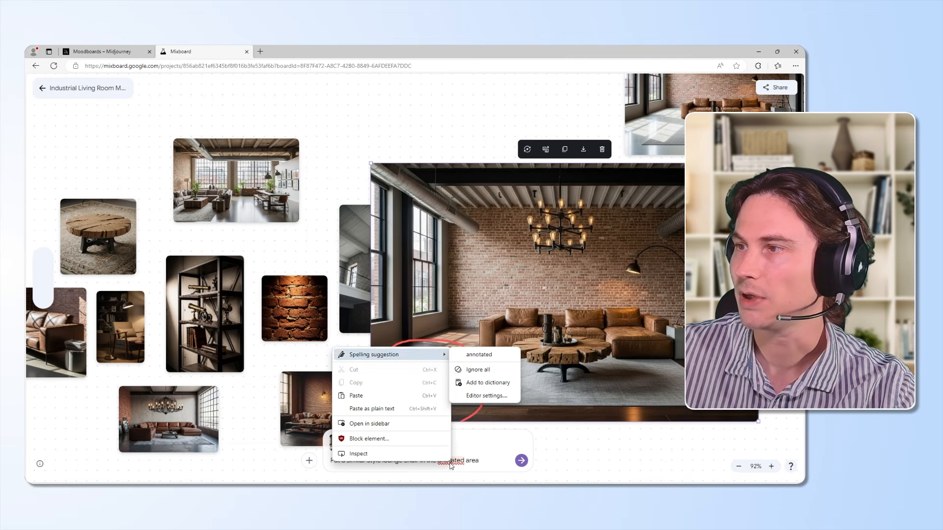
pyautogui.click(478, 355)
pyautogui.click(521, 462)
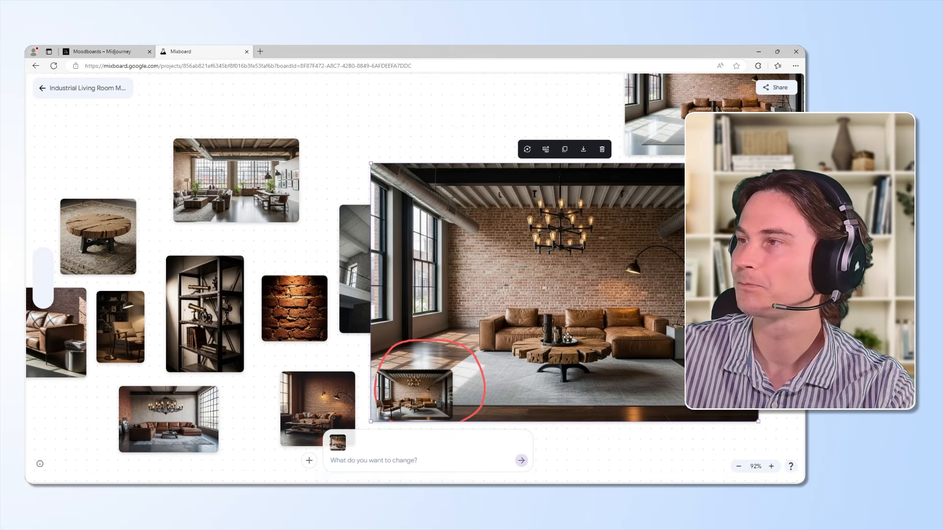
# Move the annotated mockup up out of the way, then enlarge the new lounge chair version and place it centrally over the board
pyautogui.moveTo(567, 335); pyautogui.dragTo(299, 120)
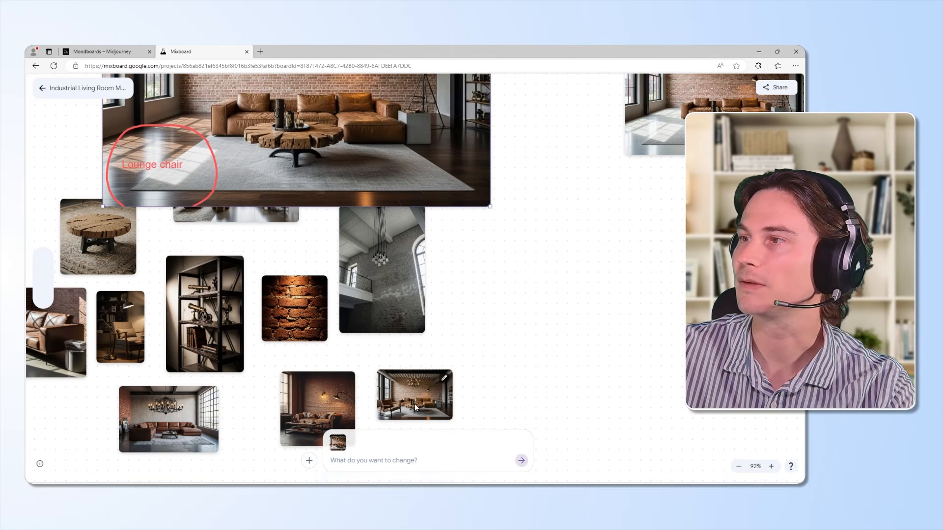
pyautogui.moveTo(423, 391)
pyautogui.mouseDown()
pyautogui.moveTo(485, 328)
pyautogui.moveTo(545, 219)
pyautogui.moveTo(542, 205)
pyautogui.mouseUp()
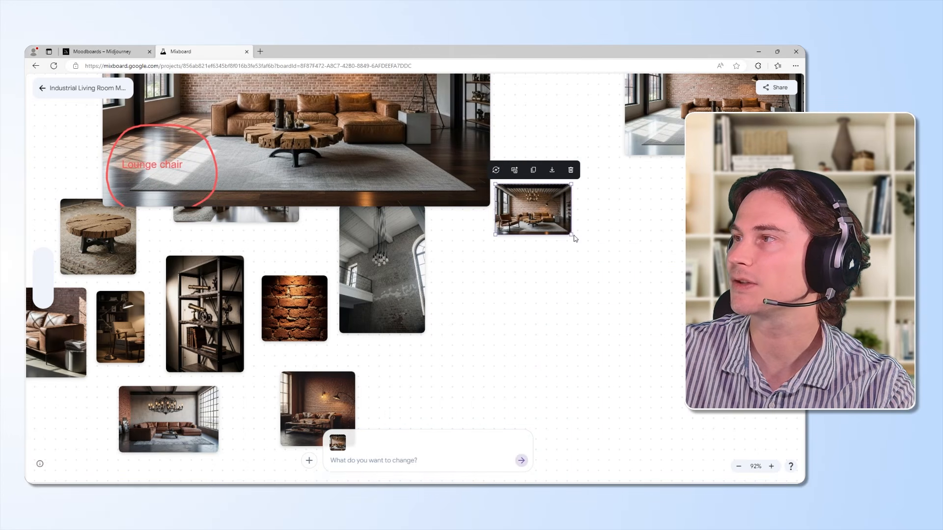
pyautogui.moveTo(572, 235); pyautogui.dragTo(680, 412)
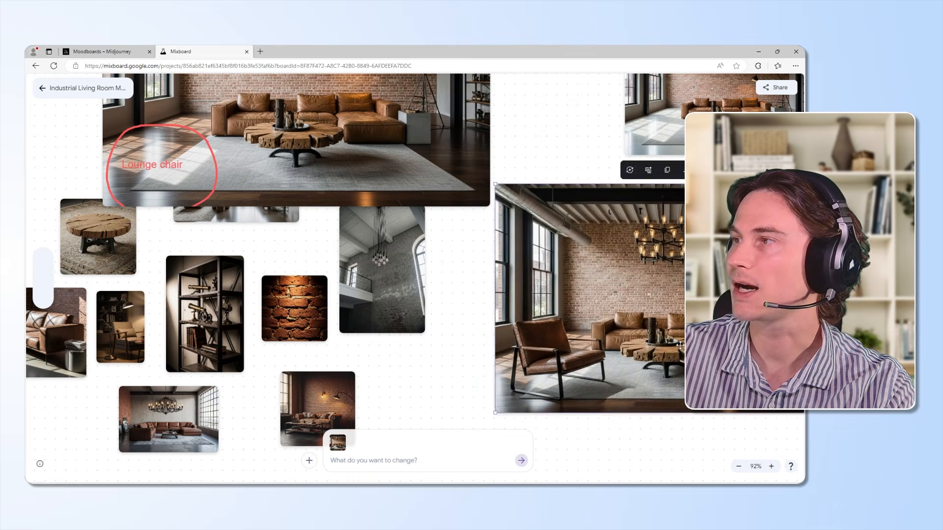
pyautogui.moveTo(679, 345); pyautogui.dragTo(620, 343)
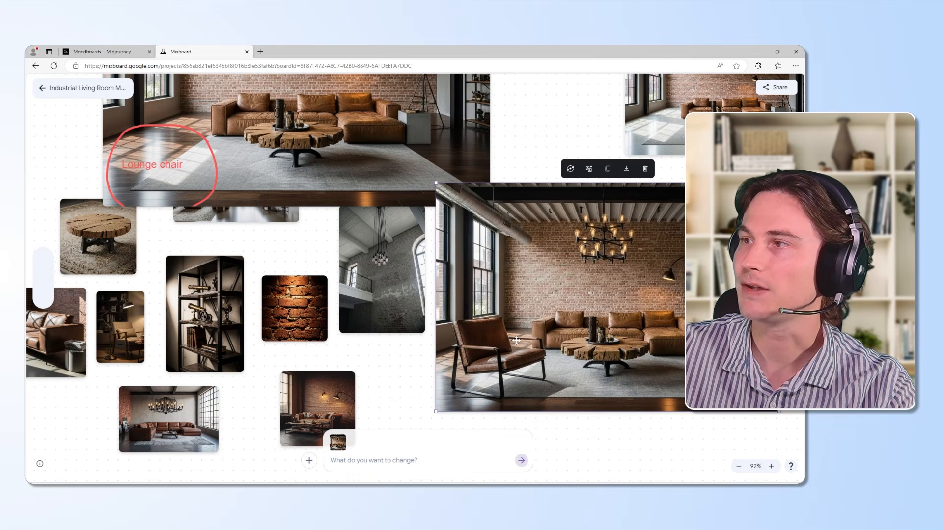
pyautogui.moveTo(436, 412); pyautogui.dragTo(367, 457)
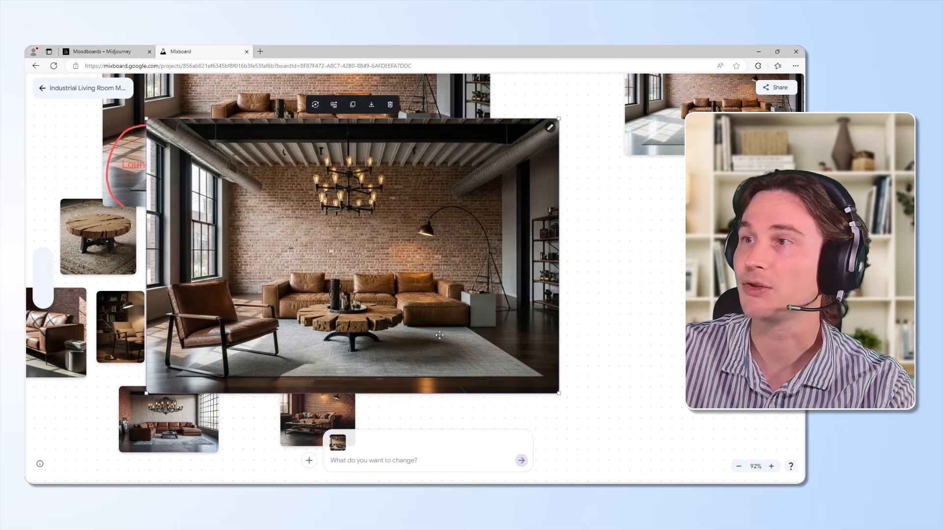
pyautogui.moveTo(421, 314); pyautogui.dragTo(428, 343)
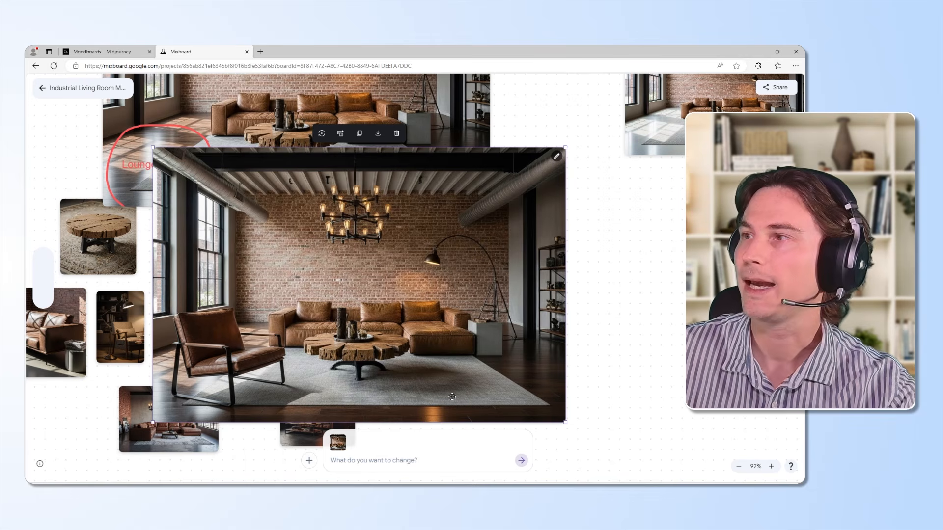
# View the board's link sharing options and close them without enabling link access
pyautogui.click(778, 88)
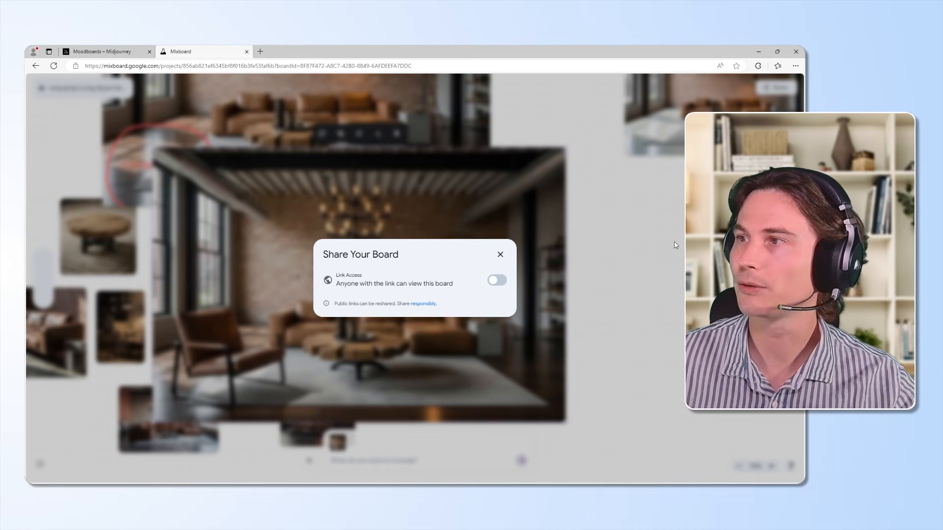
pyautogui.click(501, 254)
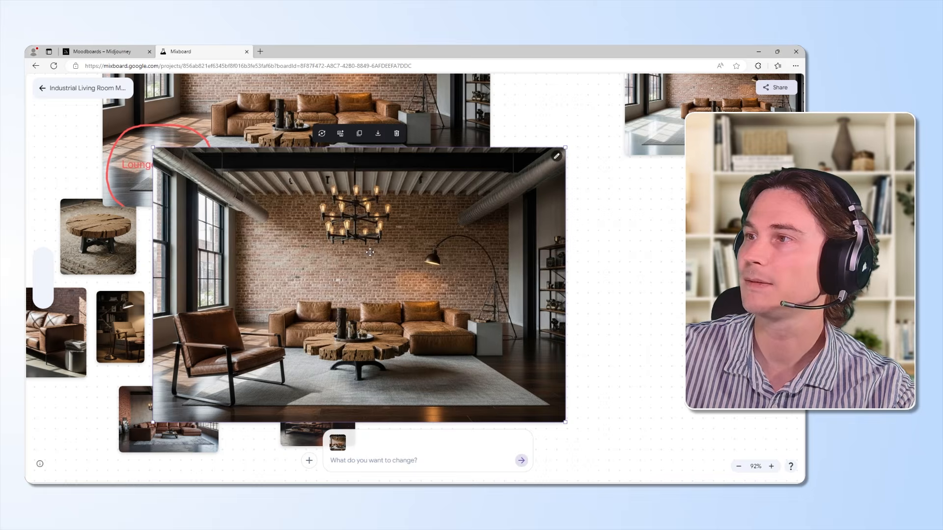
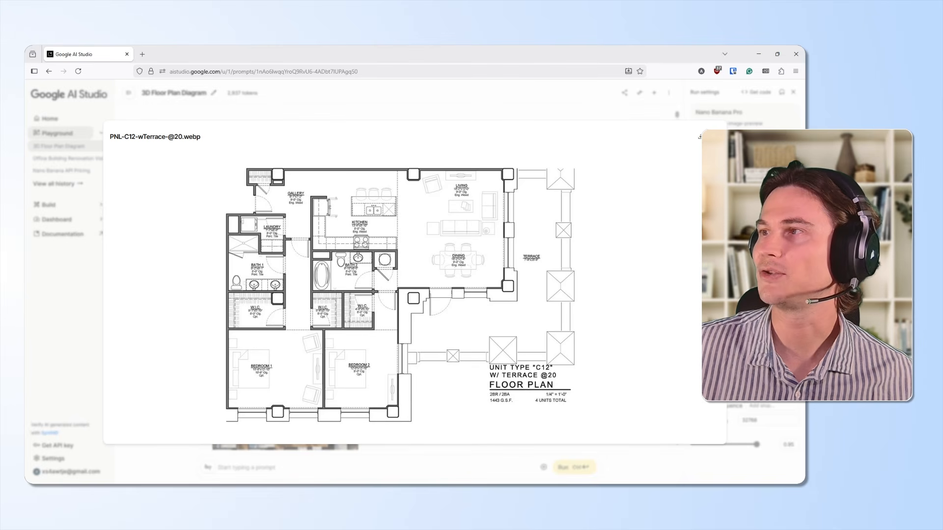
# In the Google AI Studio chat, close the enlarged 2D floor plan and view the generated 3D top view at full size
pyautogui.click(715, 137)
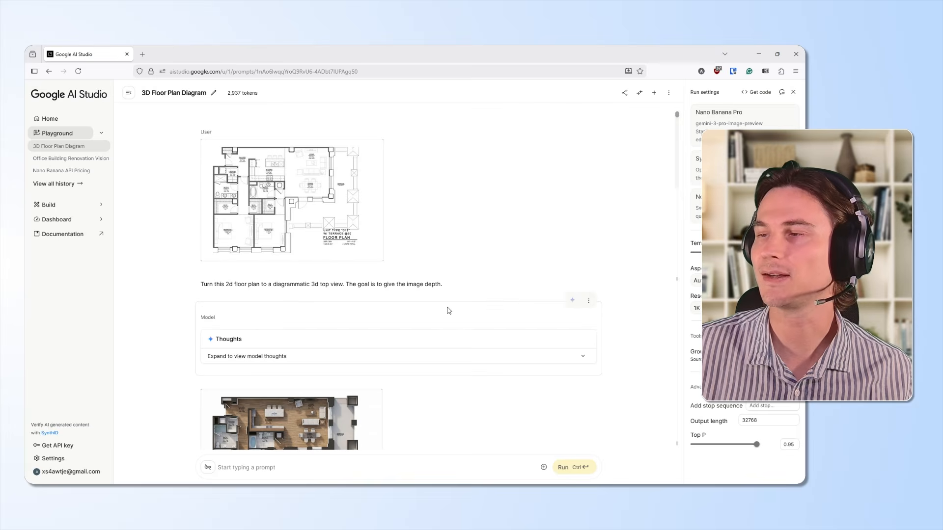
pyautogui.scroll(-2, 447, 310)
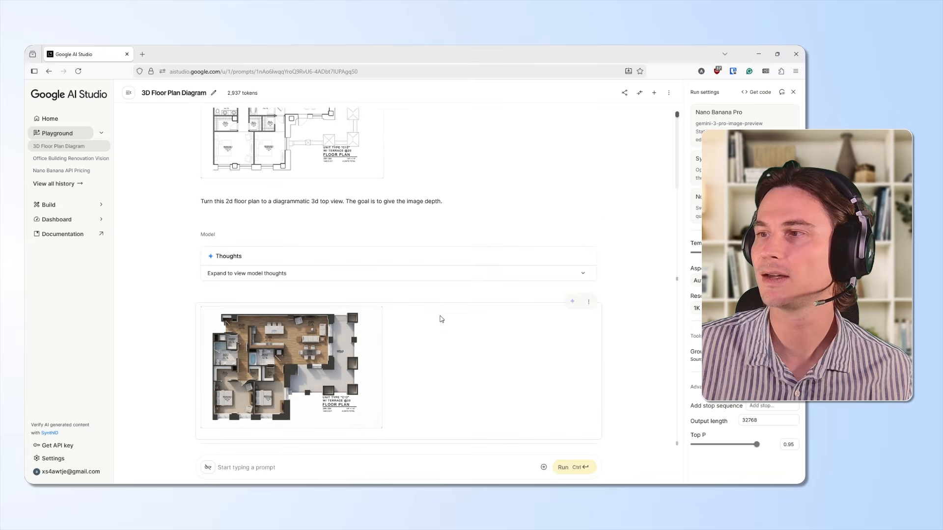
pyautogui.click(337, 360)
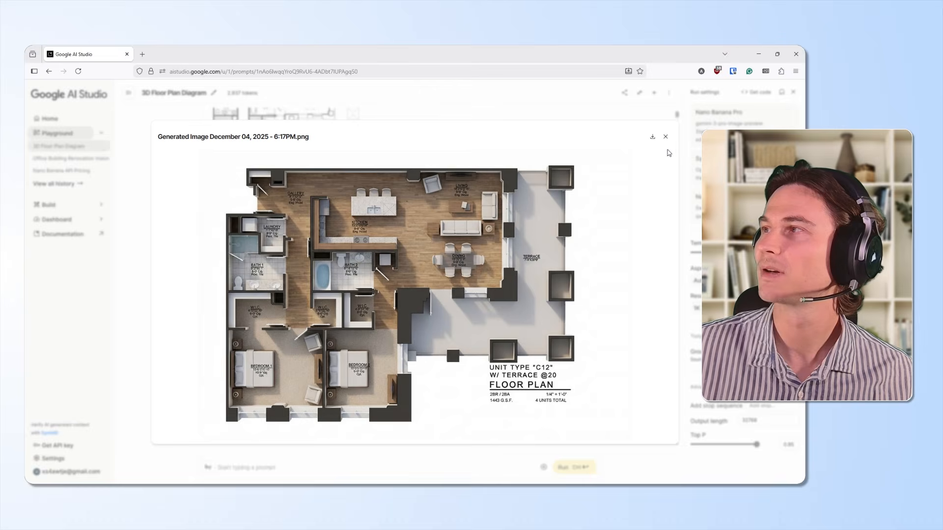
pyautogui.click(665, 137)
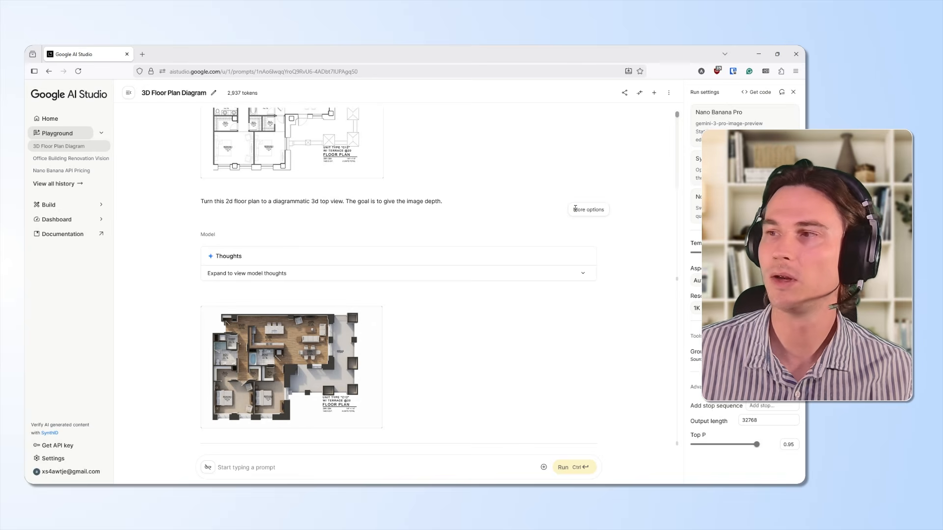
# Review the diagrammatic axonometry style transfer prompt with its two reference images, and view the generated office terrace illustration enlarged
pyautogui.scroll(-2, 641, 352)
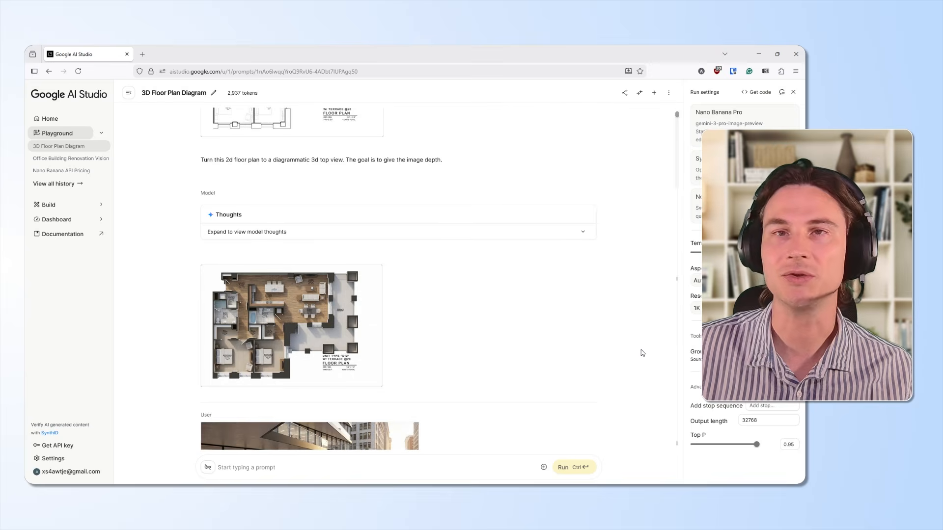
pyautogui.scroll(-5, 642, 351)
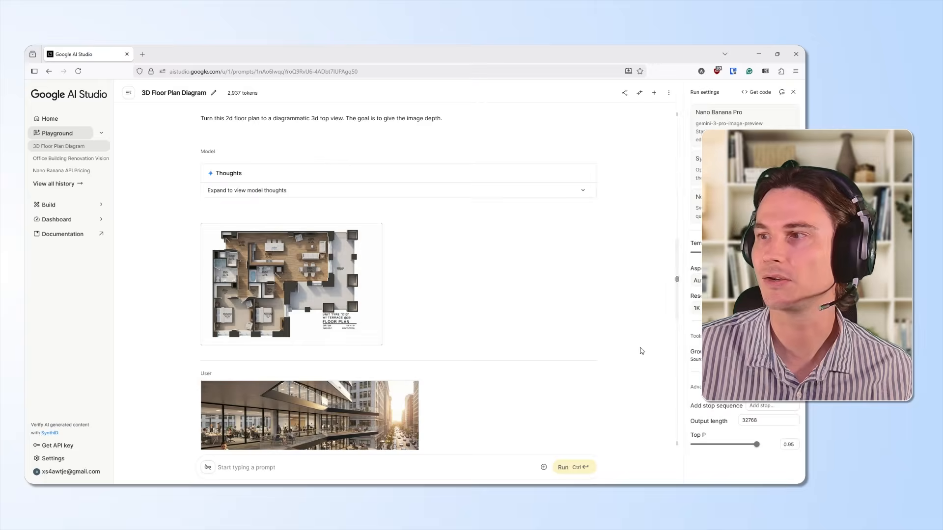
pyautogui.scroll(-2, 636, 350)
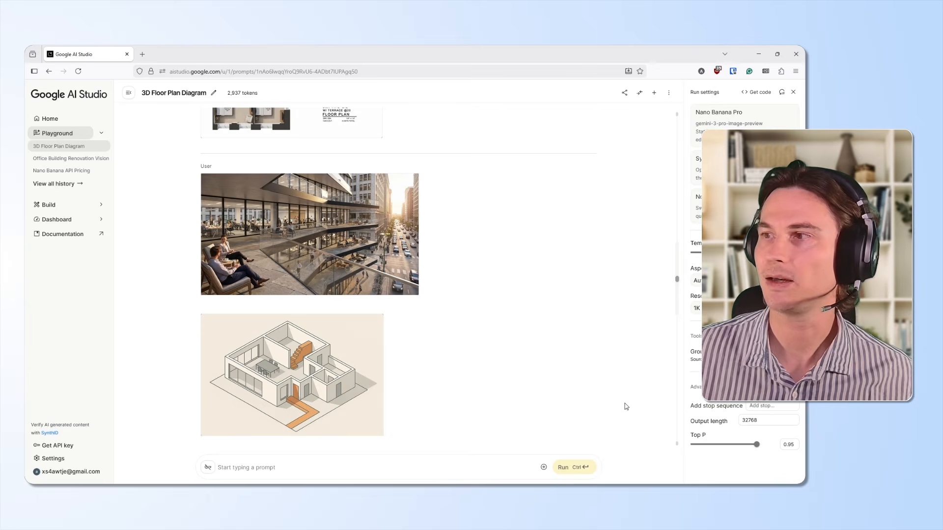
pyautogui.scroll(-1, 626, 395)
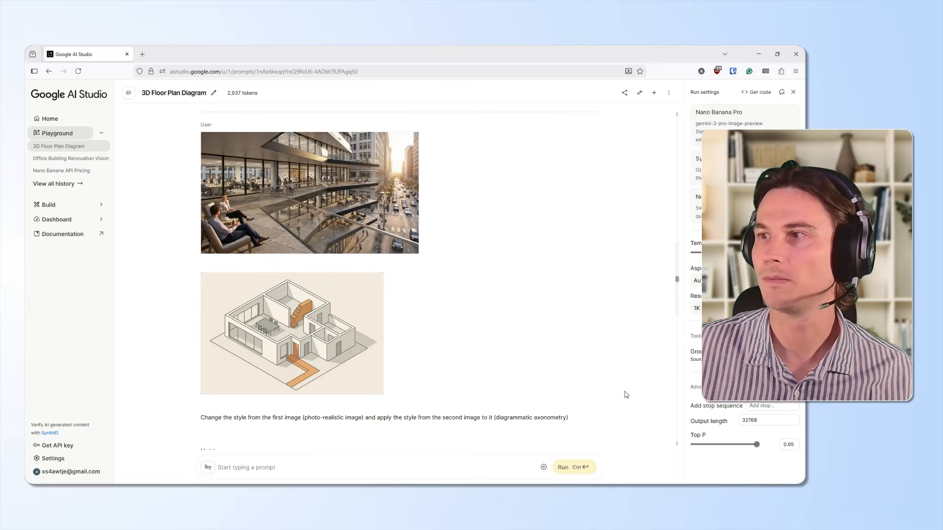
pyautogui.scroll(-1, 626, 394)
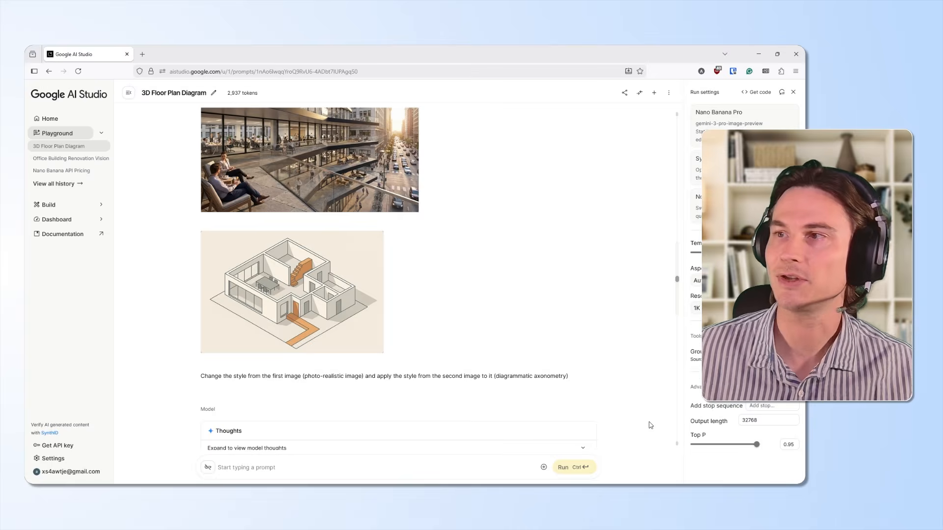
pyautogui.scroll(-3, 650, 425)
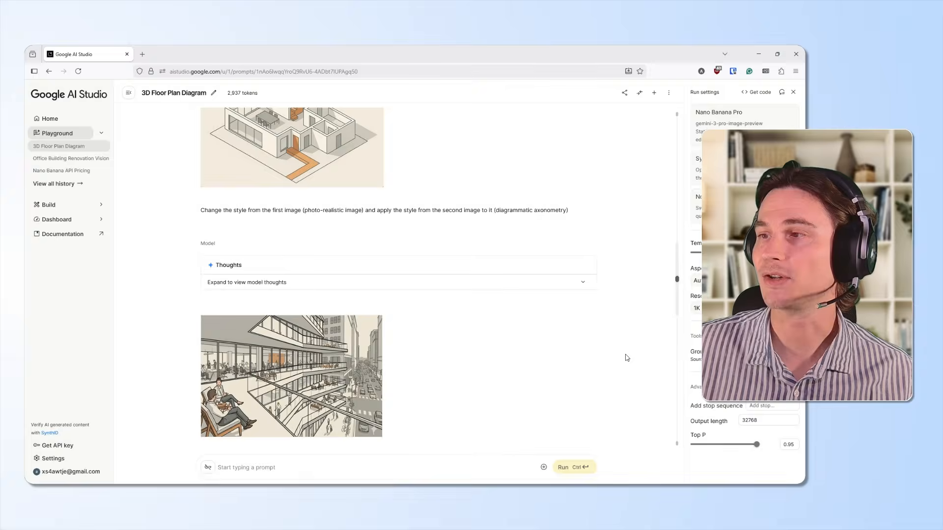
pyautogui.scroll(-1, 626, 357)
pyautogui.click(327, 357)
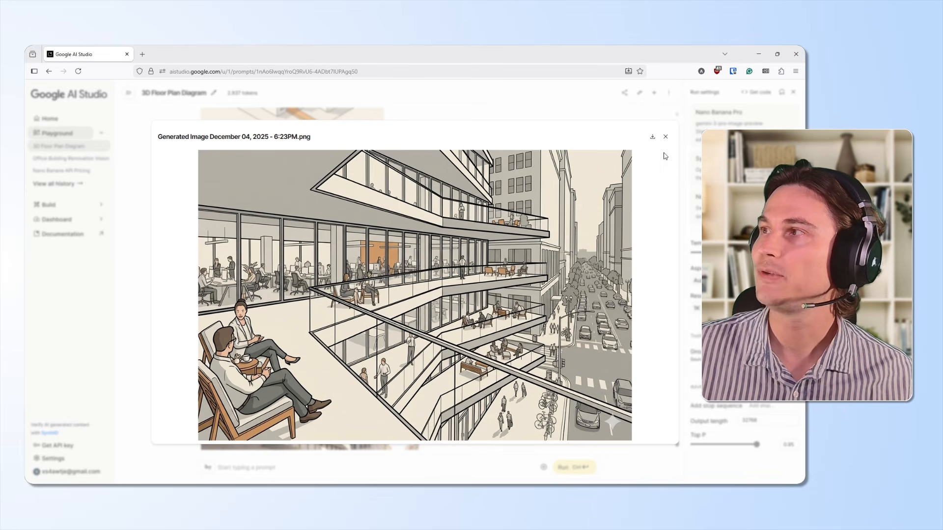
pyautogui.click(665, 137)
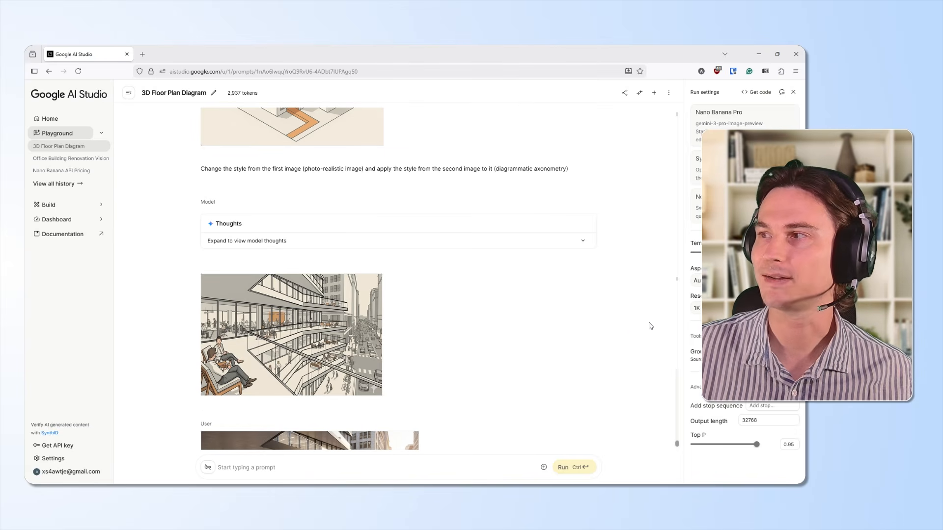
# Review the rough sketch style transfer prompt with its reference images, and open the generated sketch of the office terrace enlarged
pyautogui.scroll(-1, 632, 329)
pyautogui.scroll(-2, 632, 328)
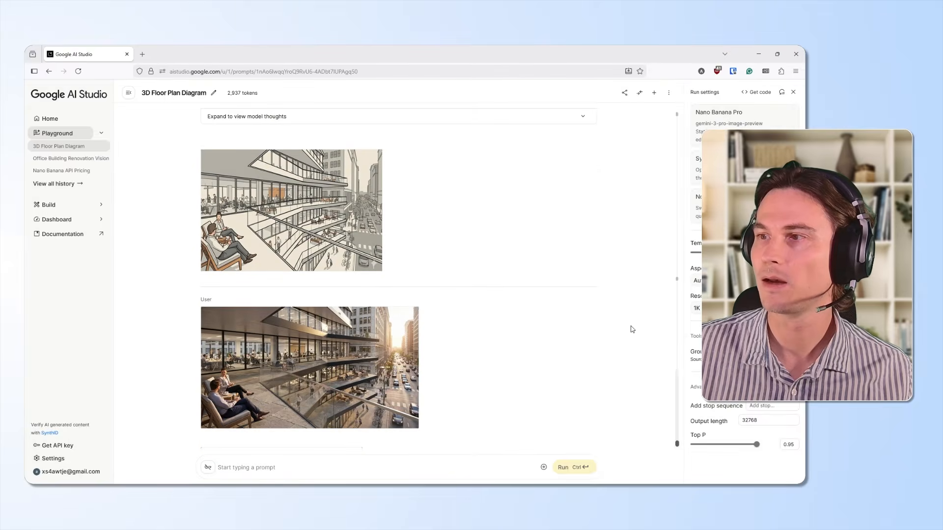
pyautogui.scroll(-1, 633, 329)
pyautogui.scroll(-2, 632, 329)
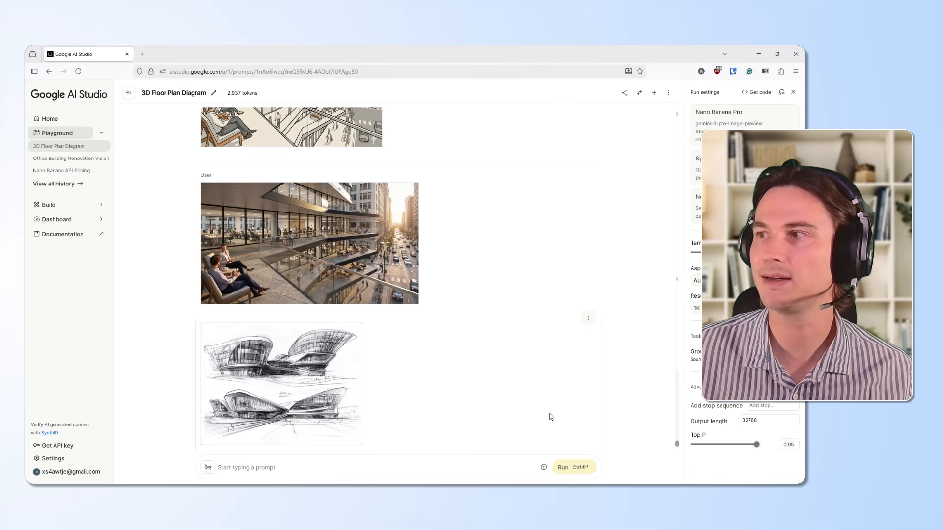
pyautogui.scroll(-3, 627, 418)
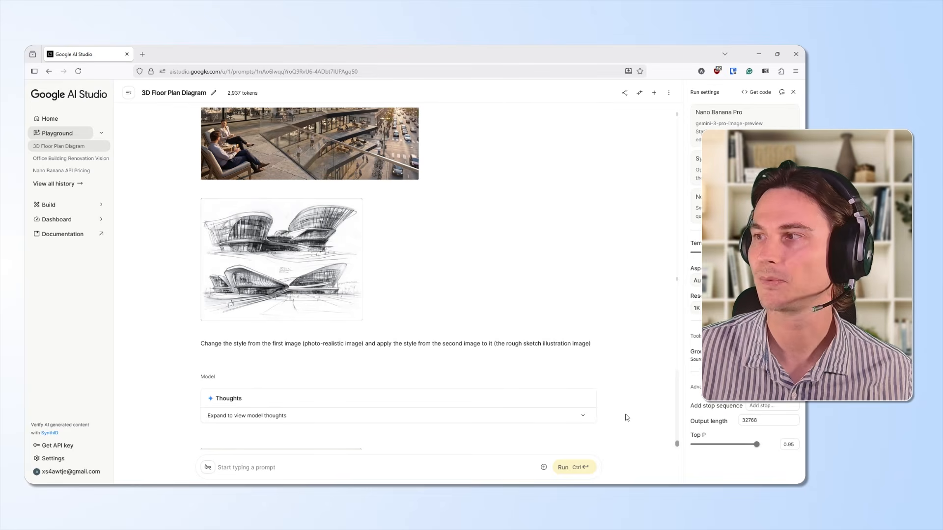
pyautogui.scroll(-1, 627, 417)
pyautogui.scroll(-1, 627, 399)
pyautogui.scroll(-2, 627, 394)
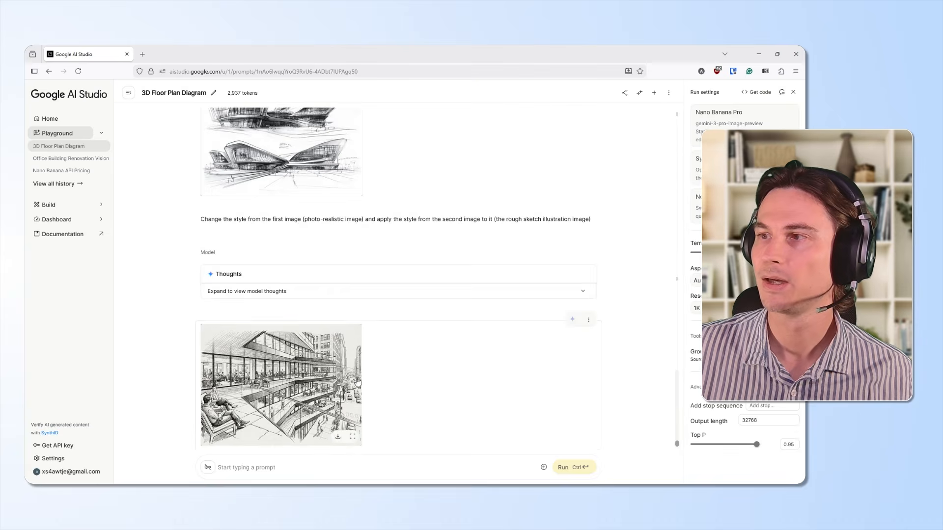
pyautogui.click(276, 360)
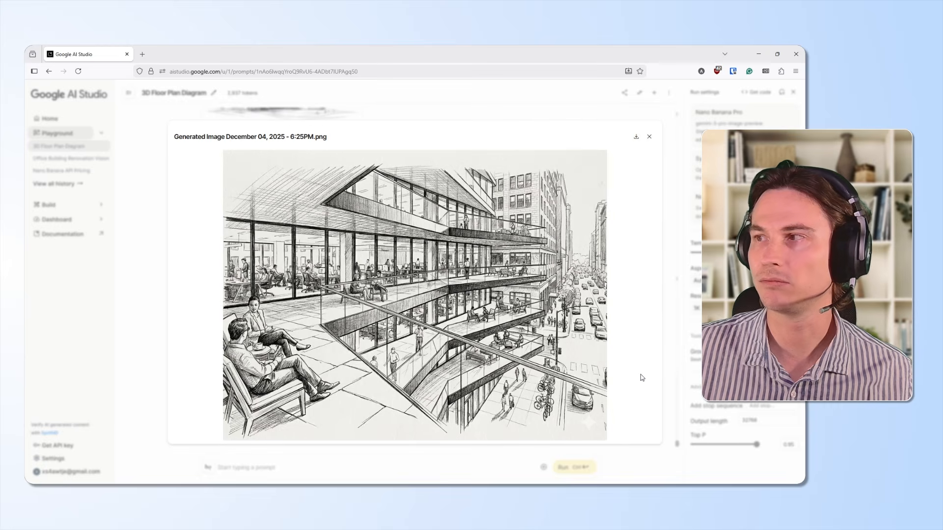